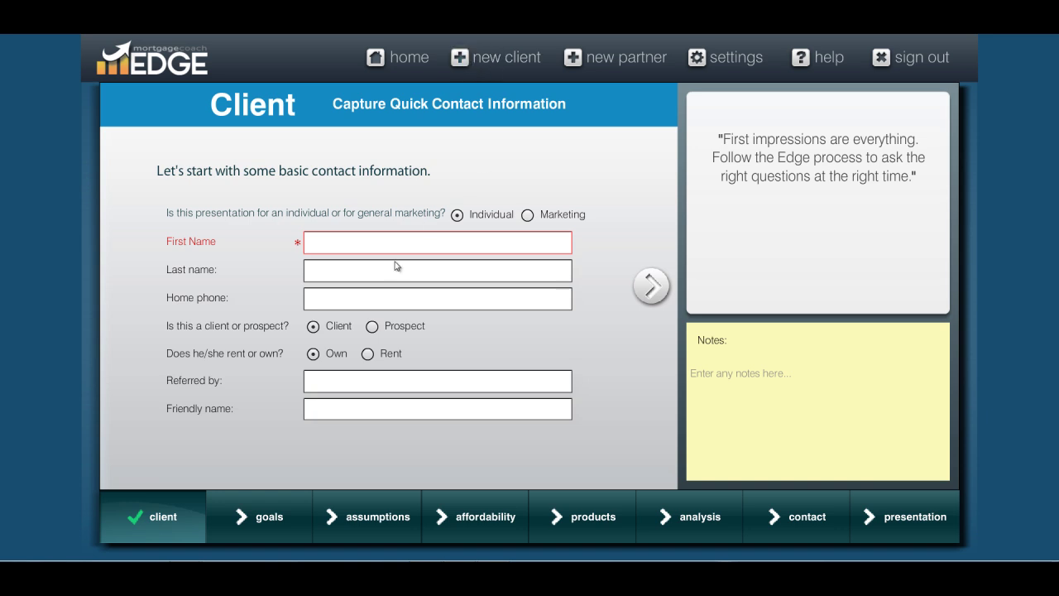
Step: Enter the client's first and last name in the contact information
left_click(346, 240)
type("Sample")
key("Tab")
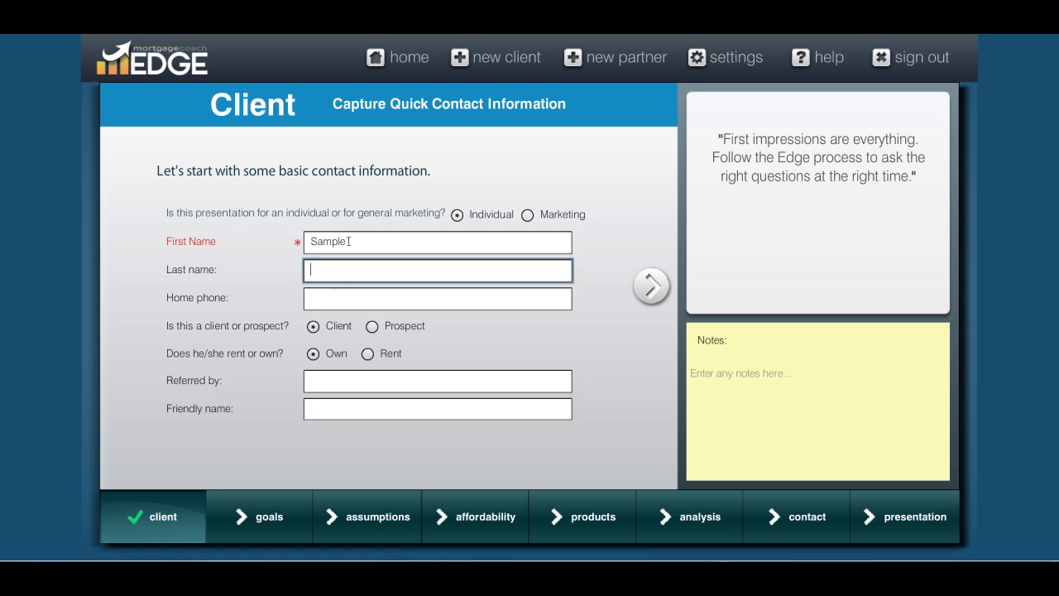
type("Renter")
key("Tab")
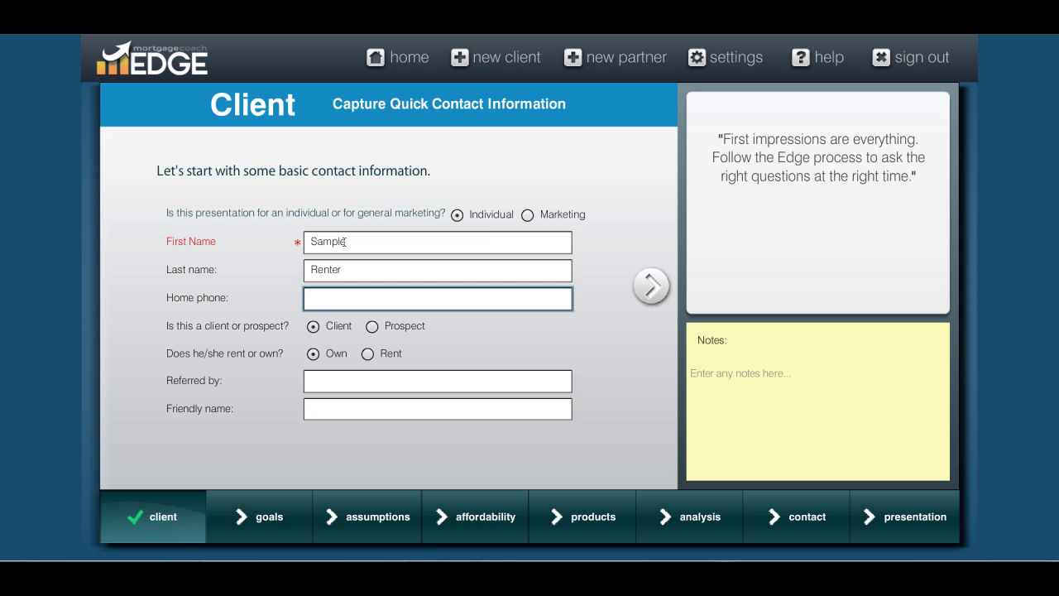
Step: Mark the client as renting and set the friendly name to "RVO for new purchase"
left_click(367, 354)
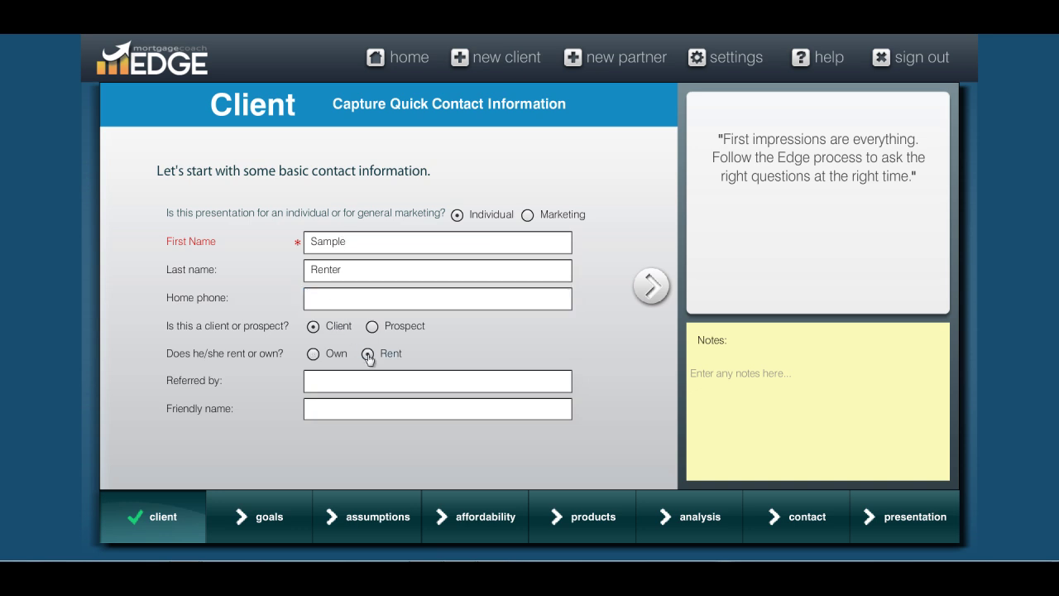
left_click(352, 411)
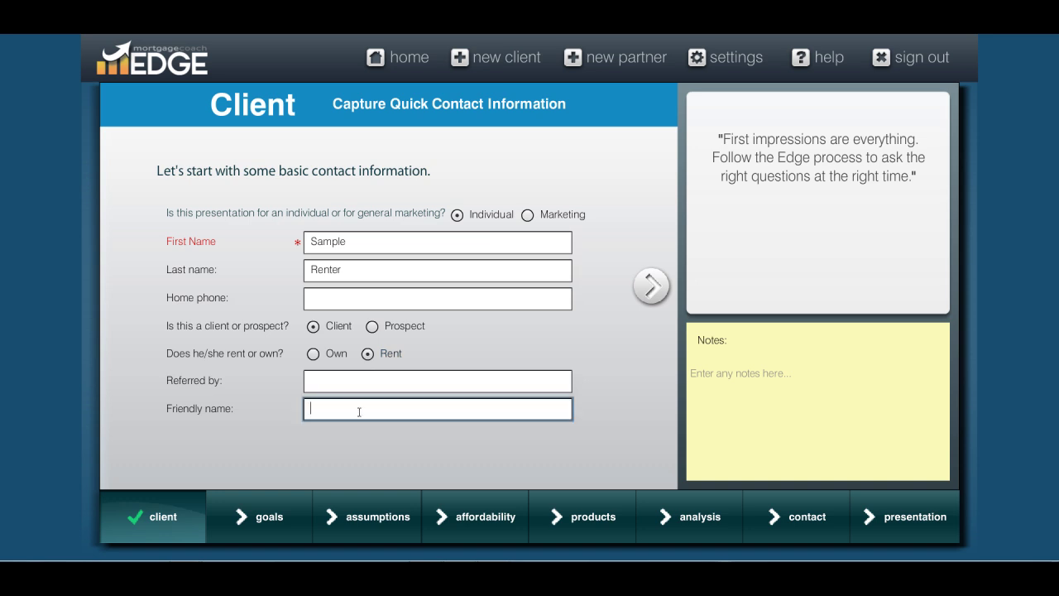
type("RVO for new purchase")
Step: Choose getting a first home as the client's goal and proceed to the rental assumptions
left_click(651, 288)
left_click(267, 219)
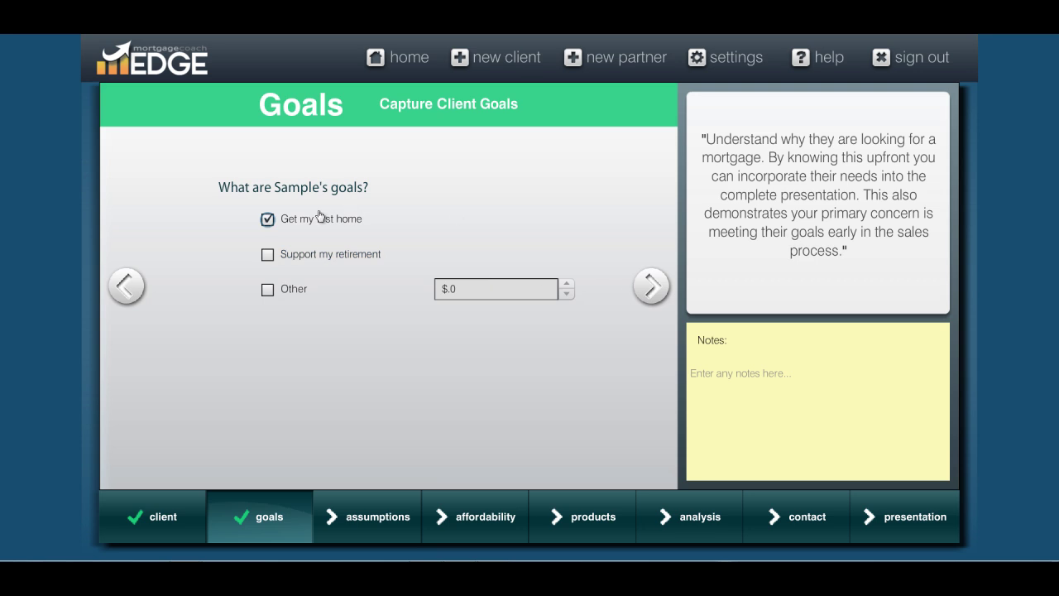
left_click(652, 287)
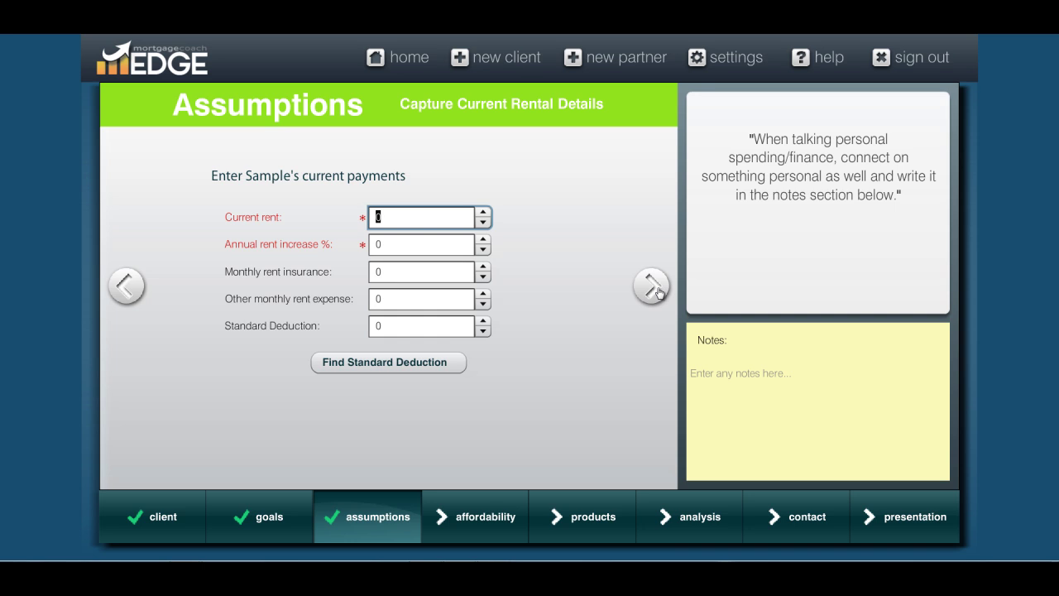
Step: Set the current rent to $1,500 and the annual rent increase to 3%, skipping rent insurance and other rent expense
type("1500")
key("Tab")
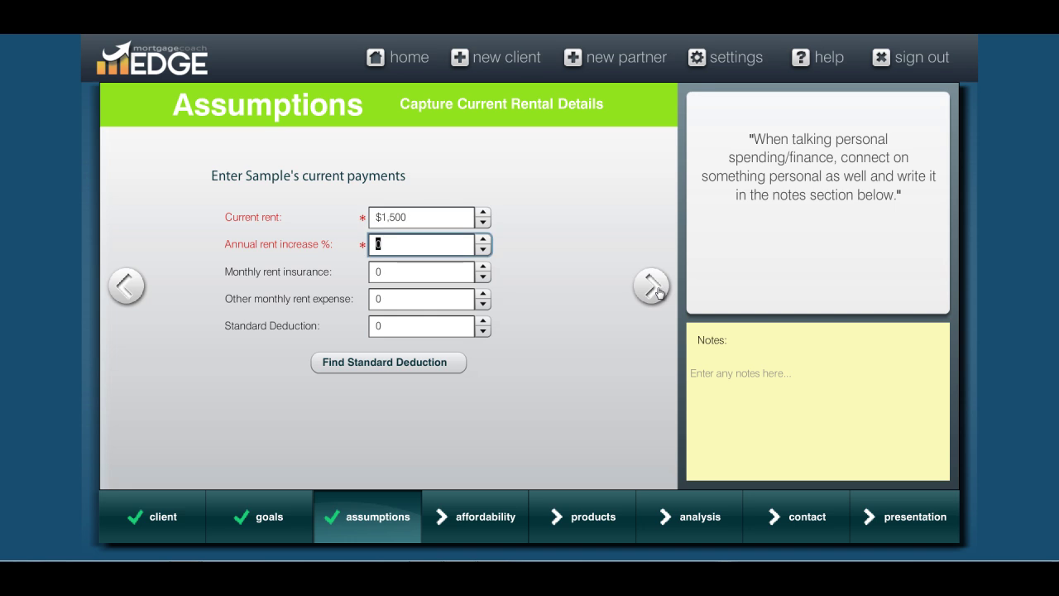
type("3")
key("Tab")
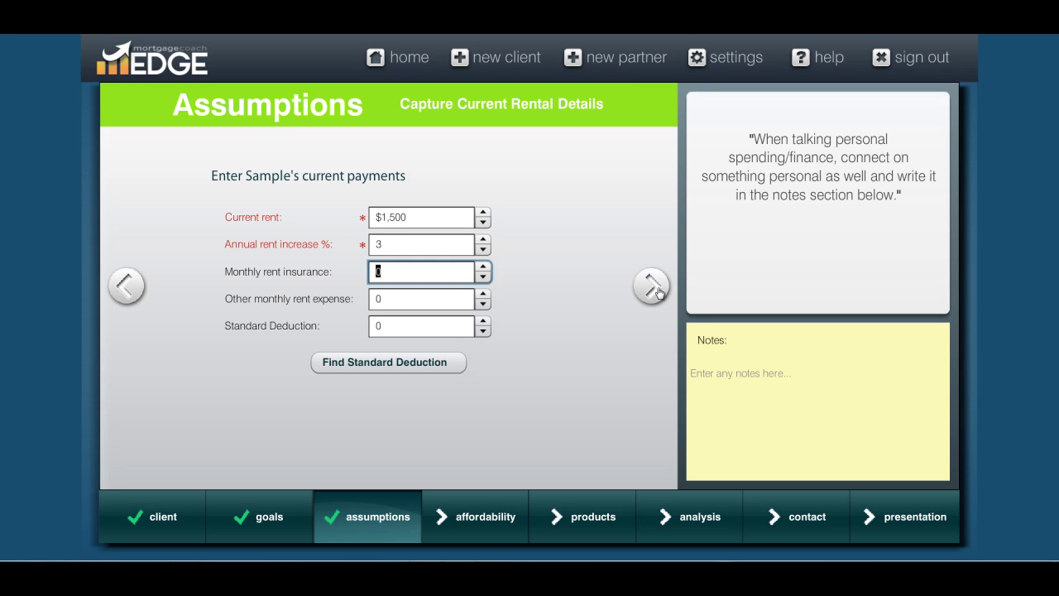
key("Tab")
key("Tab")
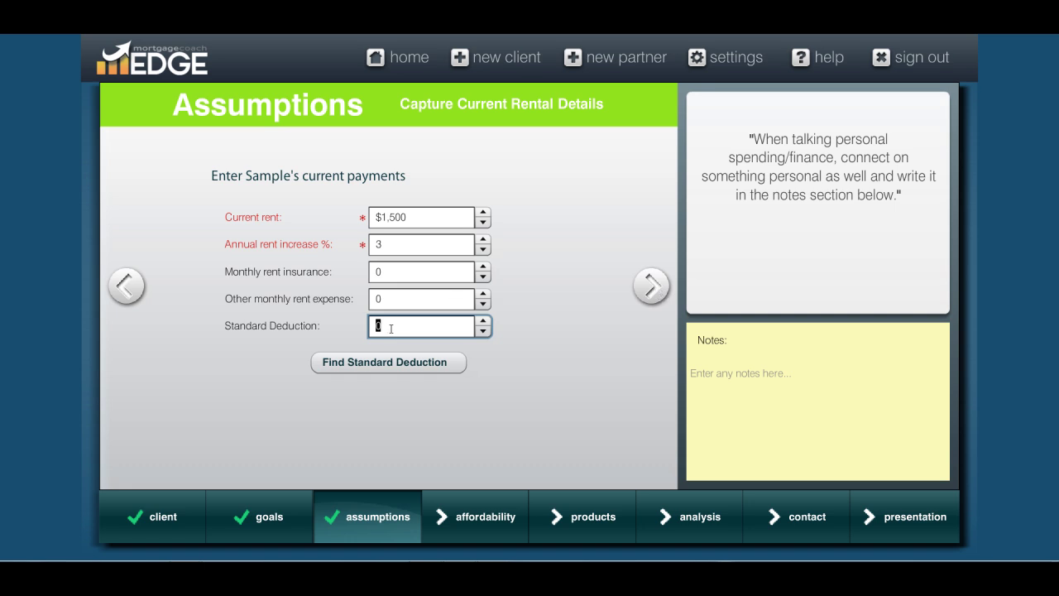
Step: Open the IRS calculator for finding the standard deduction and proceed with tax year 2011
left_click(393, 370)
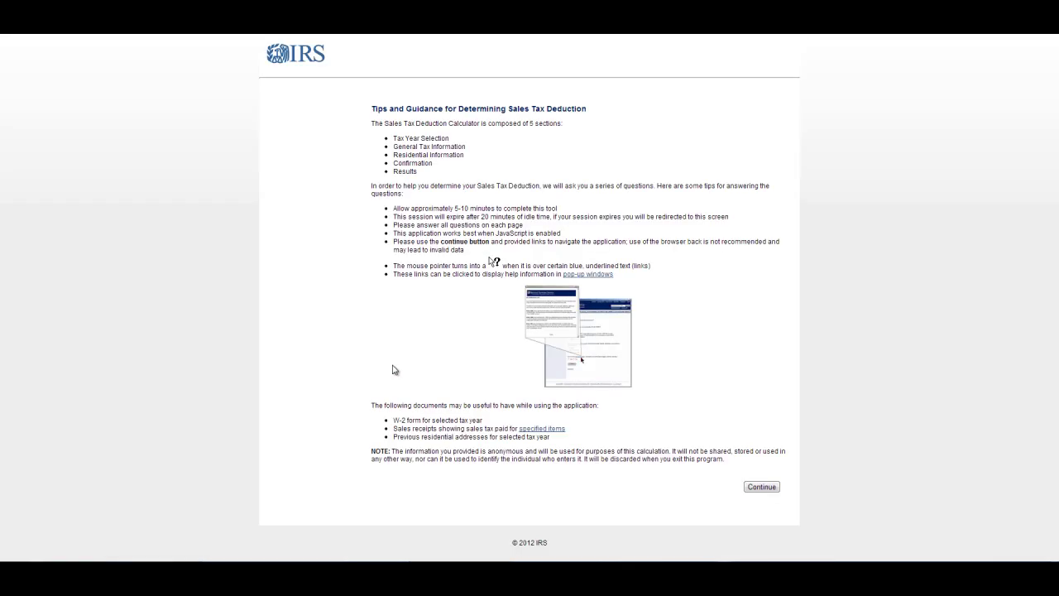
left_click(768, 488)
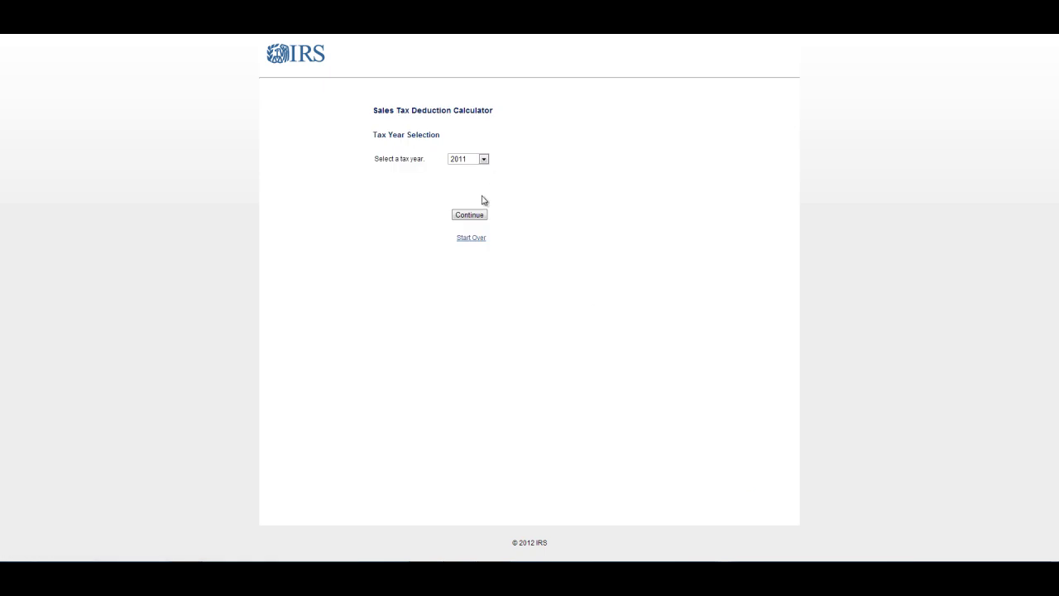
left_click(469, 215)
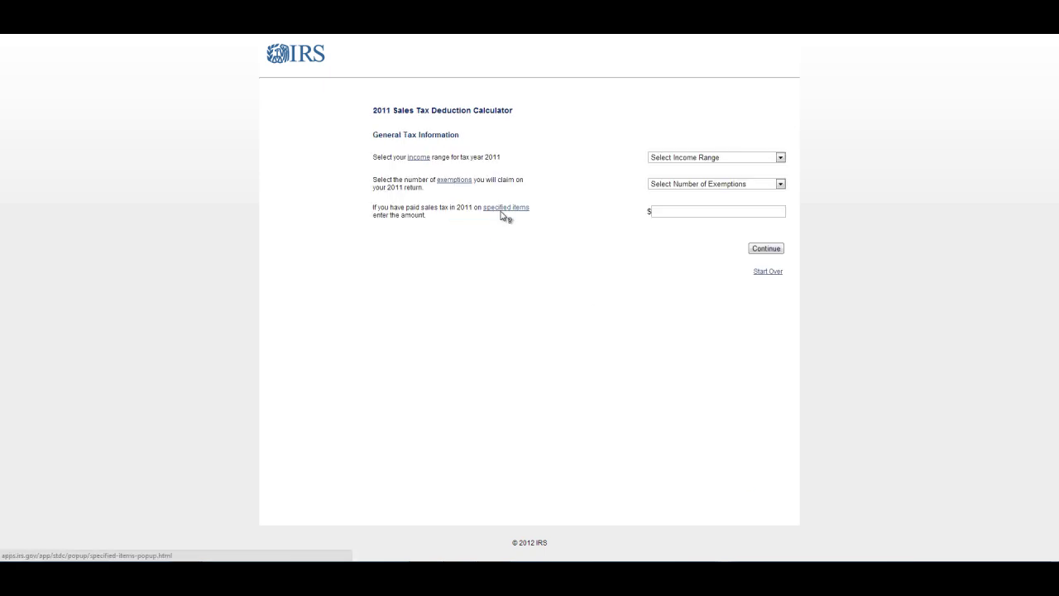
Step: Submit an income range of at least $60,000 but less than $70,000 with 2 exemptions
left_click(780, 157)
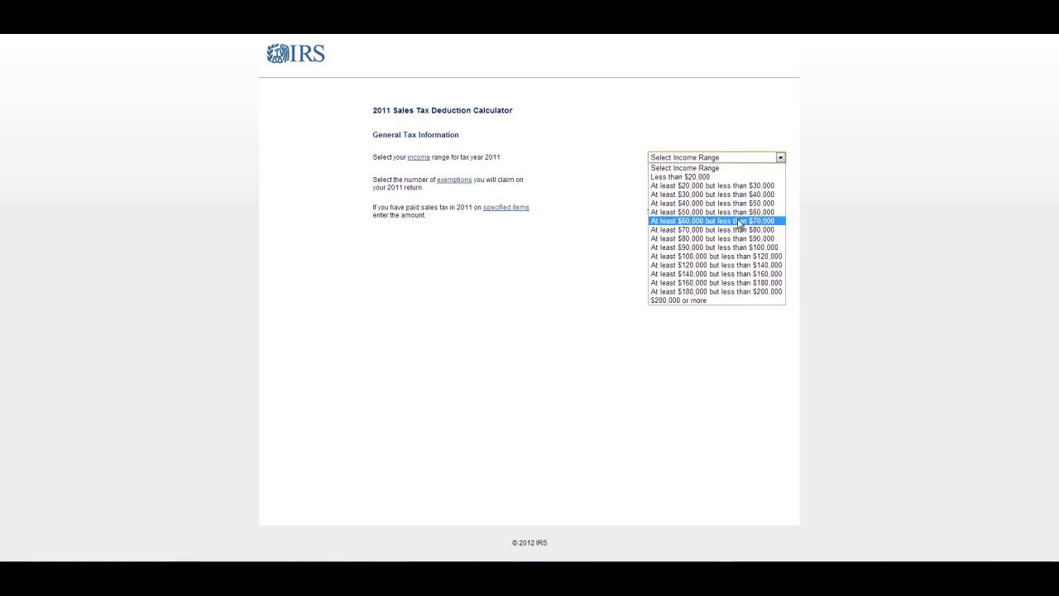
left_click(739, 221)
left_click(779, 184)
left_click(705, 212)
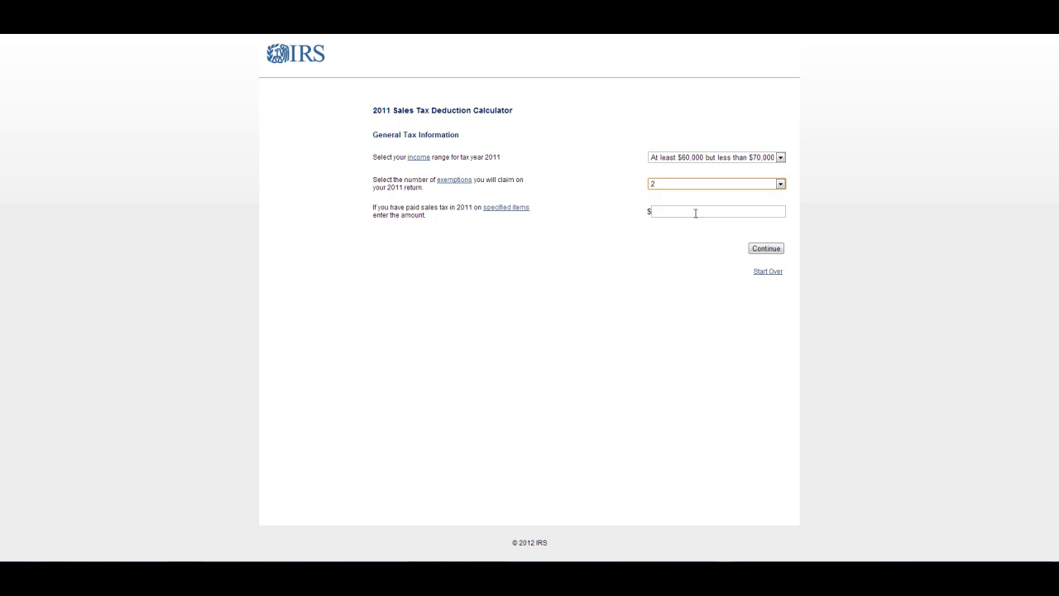
left_click(767, 249)
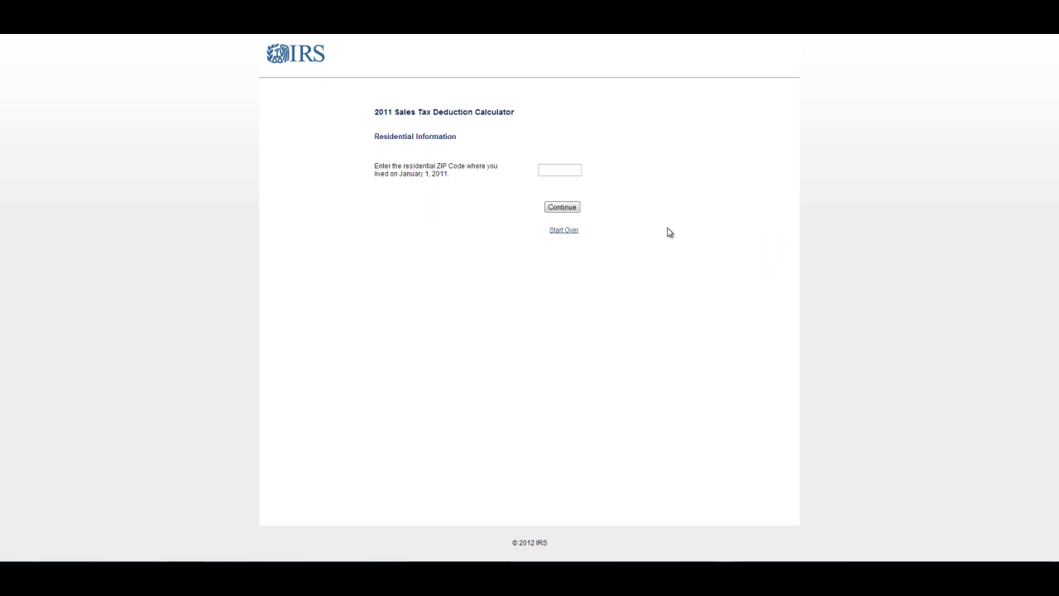
Step: Enter the residential ZIP code and submit IRVINE, ORANGE, CA as the 2011 place of residence
left_click(558, 171)
type("92618")
left_click(562, 206)
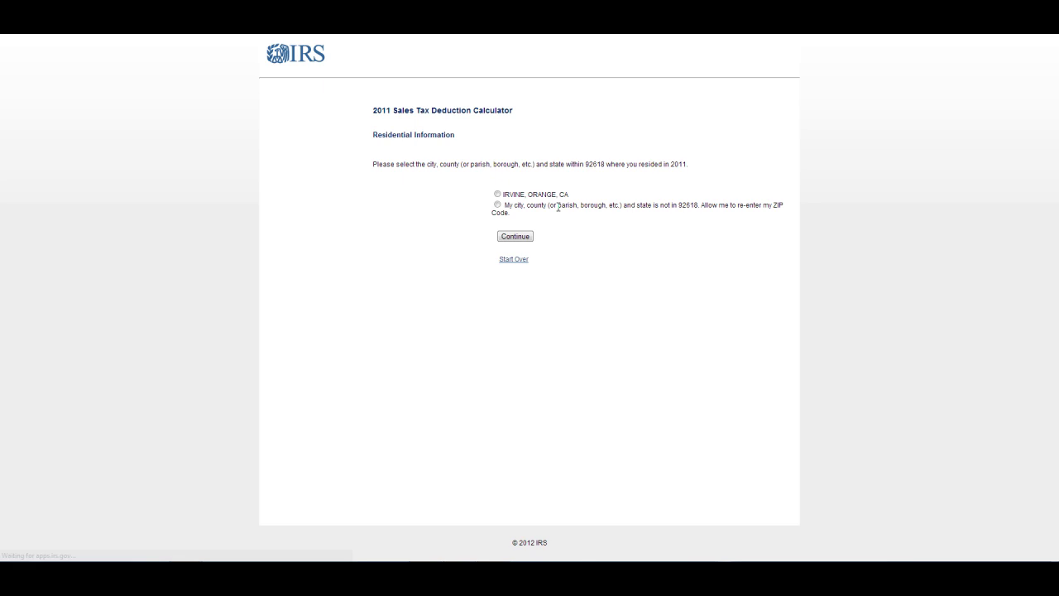
left_click(498, 196)
left_click(515, 237)
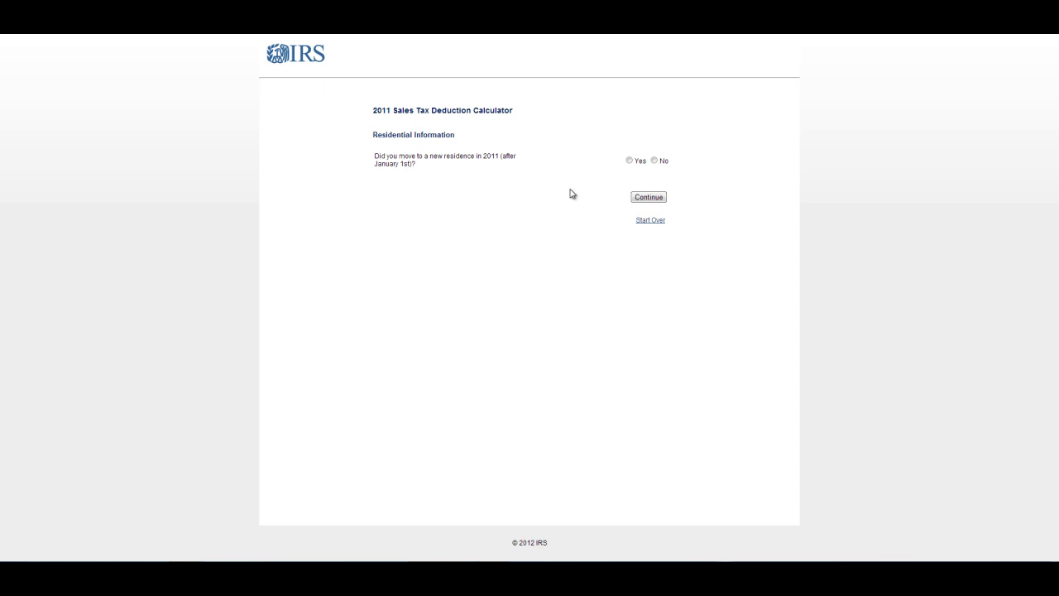
Step: Answer No to moving in 2011, confirm the entered information, and check the total general sales tax deduction
left_click(654, 161)
left_click(649, 198)
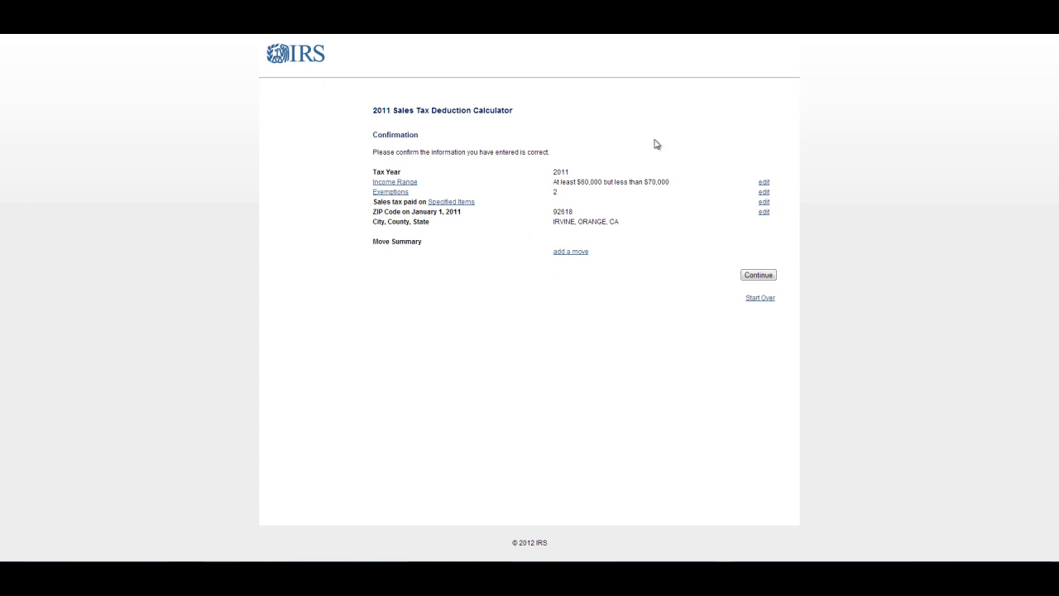
left_click(758, 276)
left_click_drag(778, 283, 779, 278)
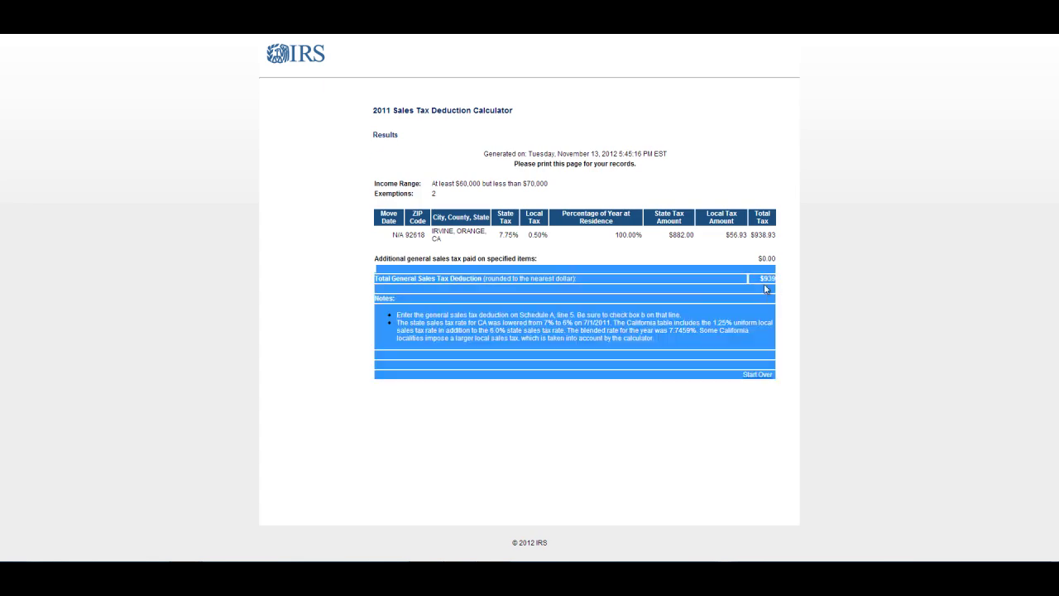
left_click(709, 284)
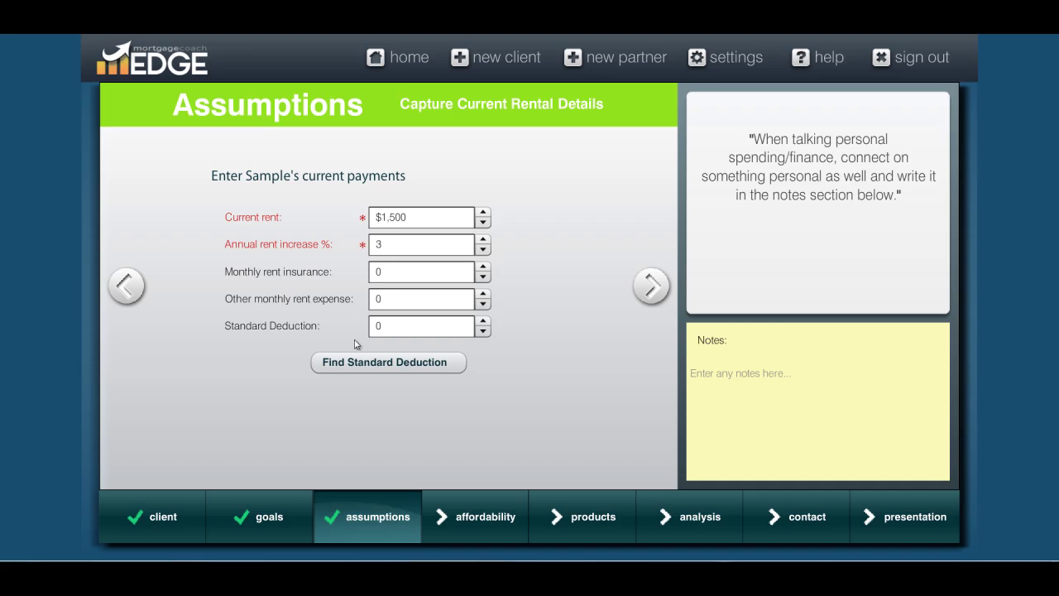
Step: Set the standard deduction to 939 in the rental assumptions and continue to affordability
left_click(389, 327)
type("939")
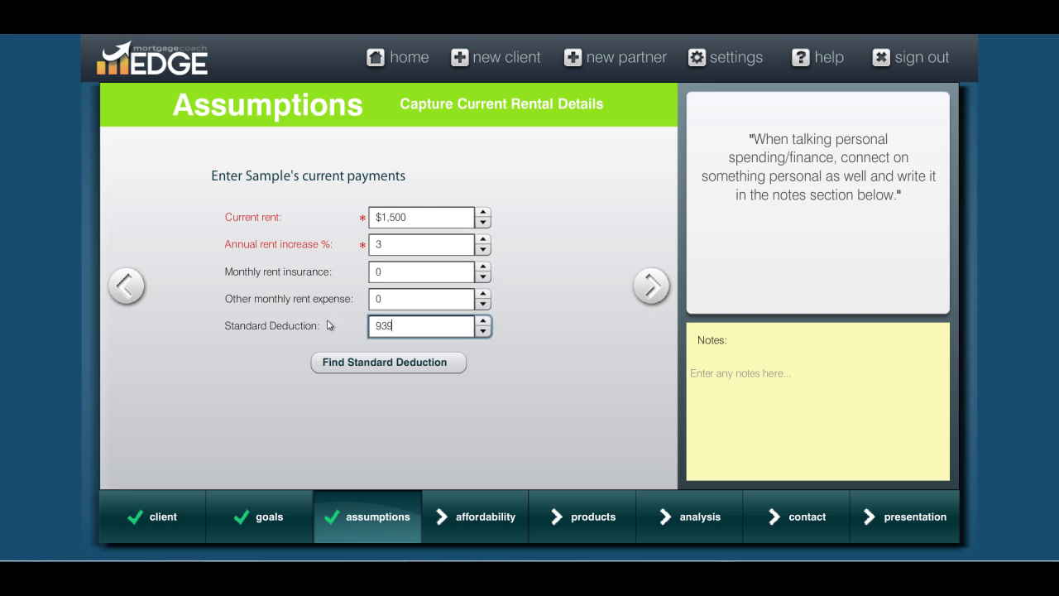
key("Tab")
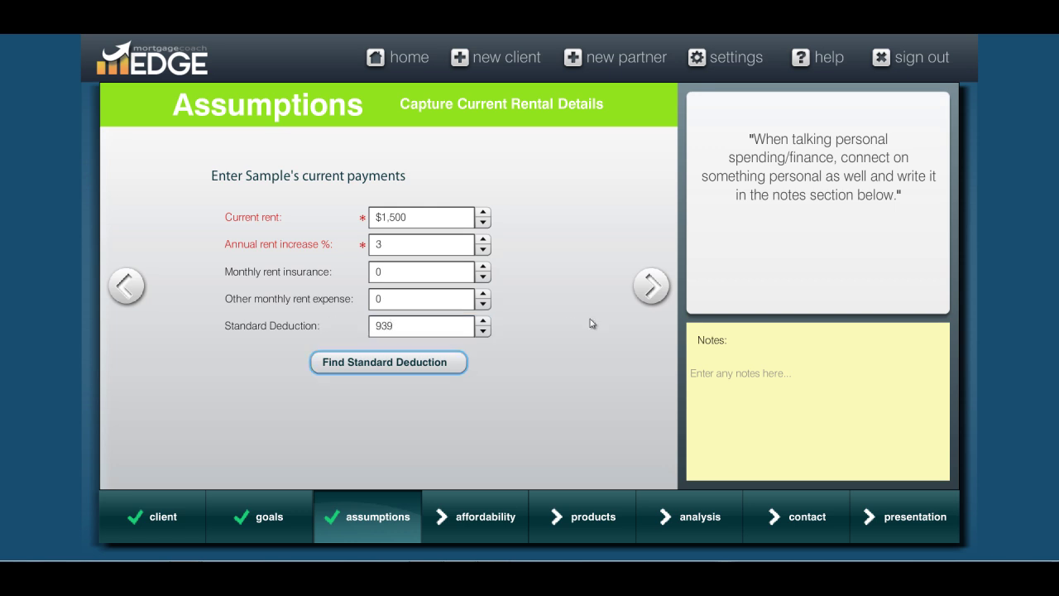
left_click(650, 286)
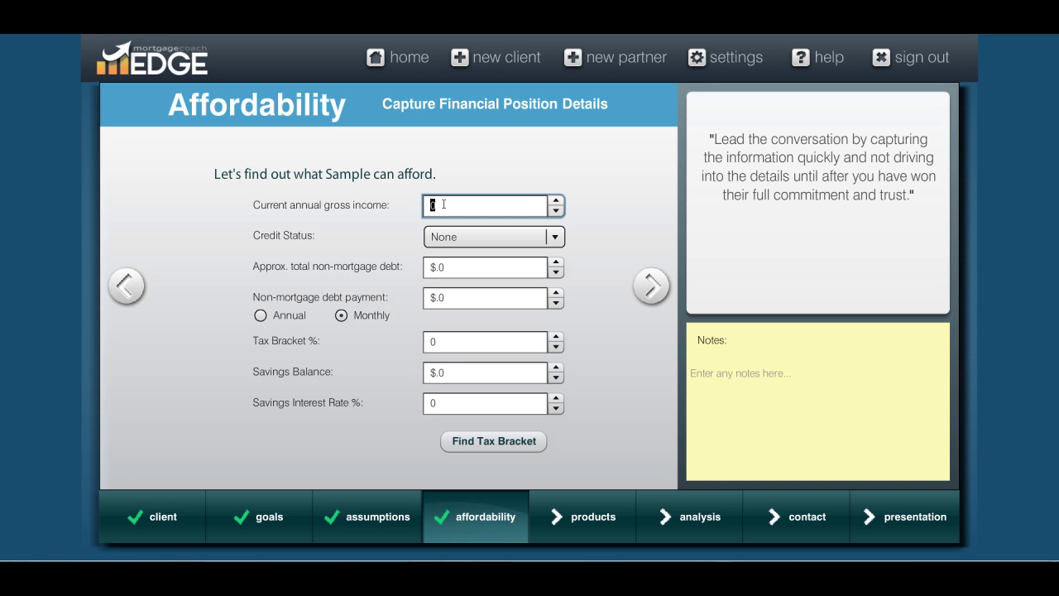
Step: Set the current annual gross income to $75,000 and the credit status to Good
type("75000")
key("Tab")
key("Down")
key("Tab")
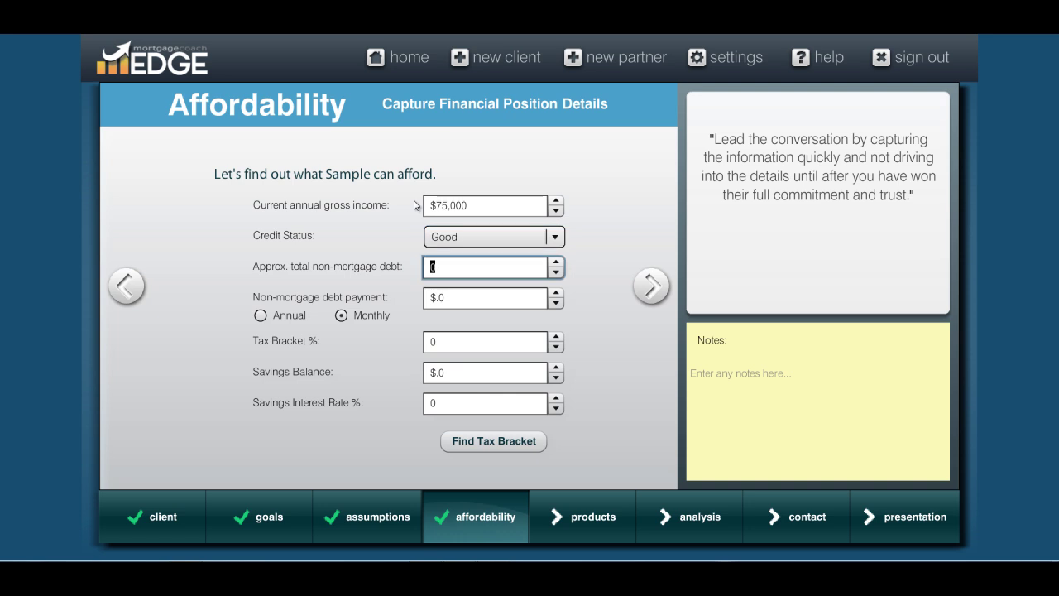
Step: Set the total non-mortgage debt to $10,000 with a monthly debt payment of $600
type("10000")
key("Tab")
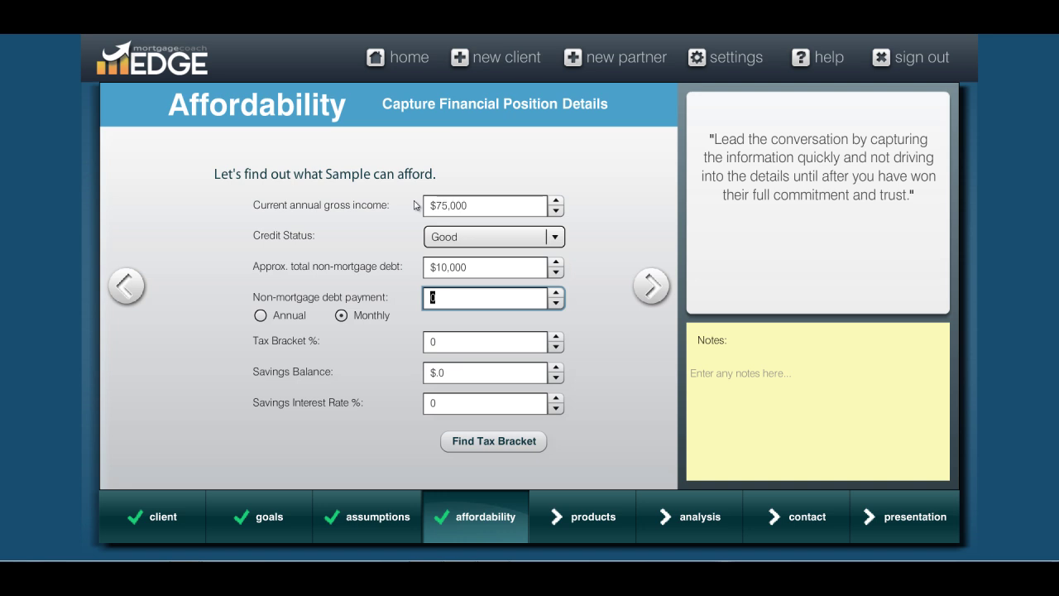
type("600")
key("Tab")
key("Tab")
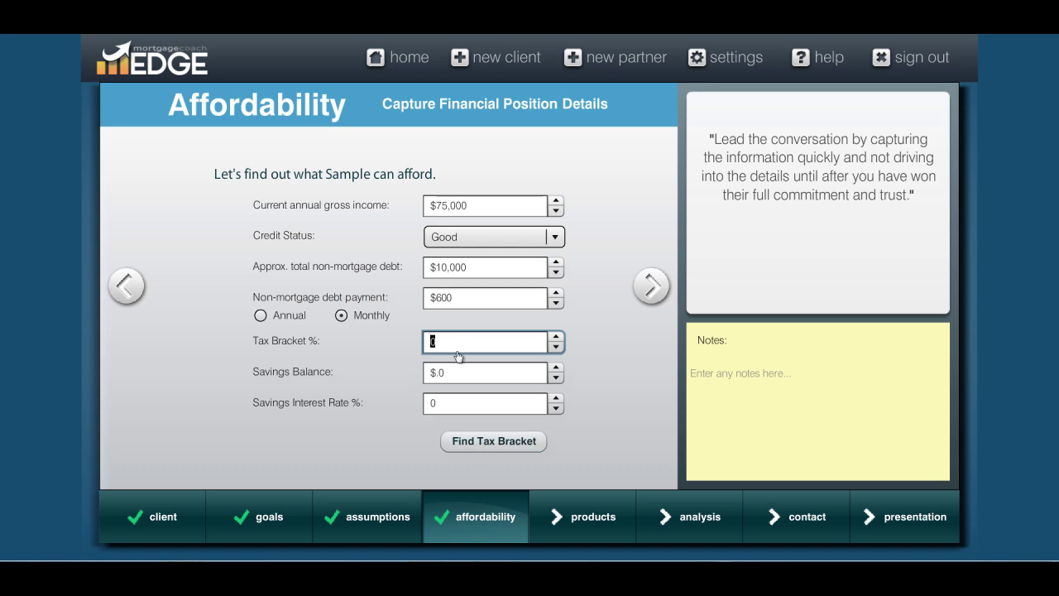
Step: Set the tax bracket to 25%, the savings balance to $15,000 and the savings interest rate to 1%, and continue
type("25")
key("Tab")
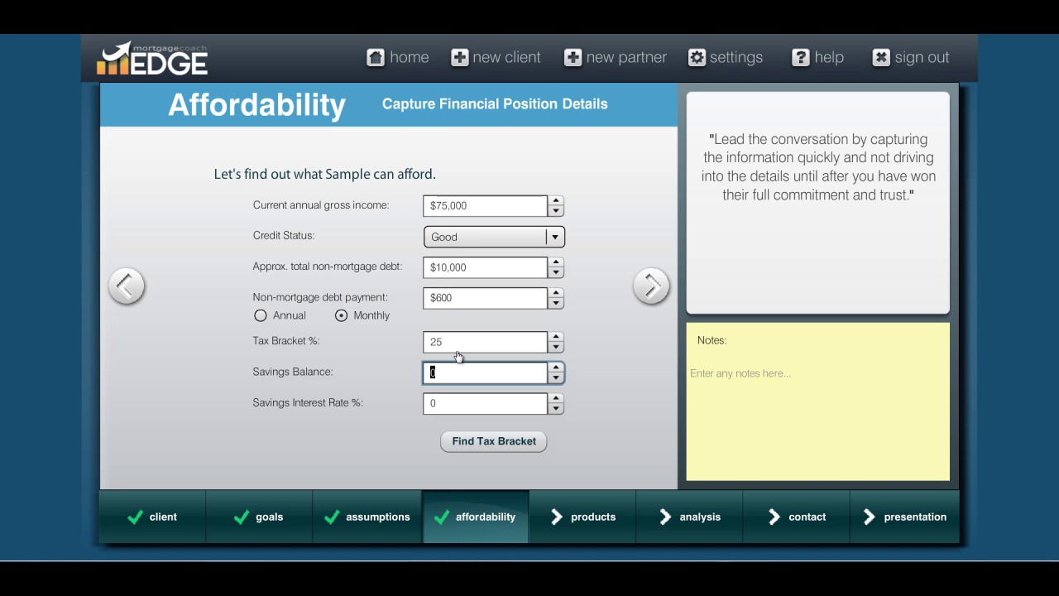
type("15000")
key("Tab")
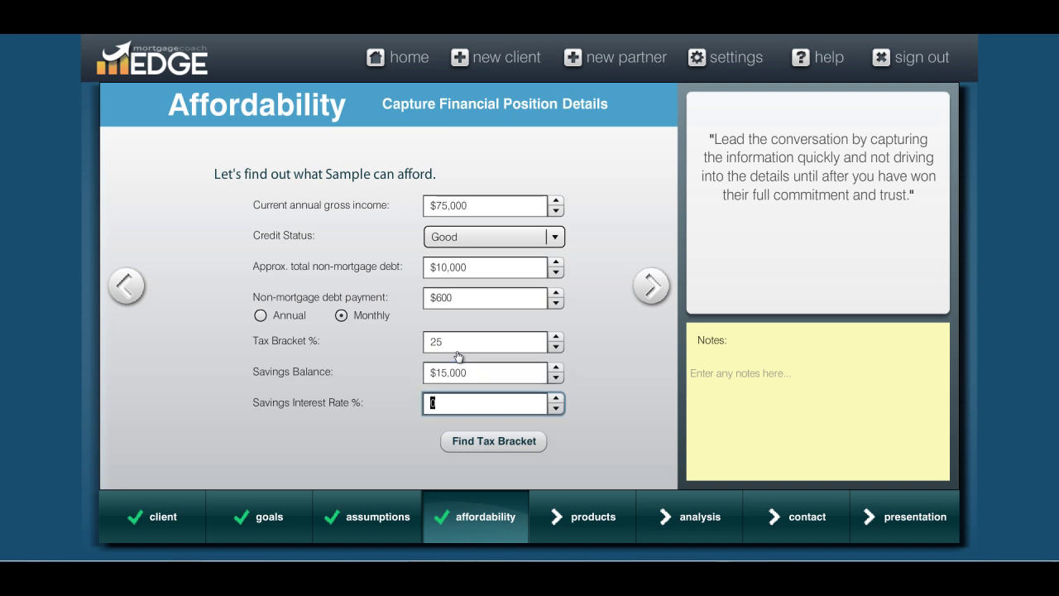
type("1")
key("Tab")
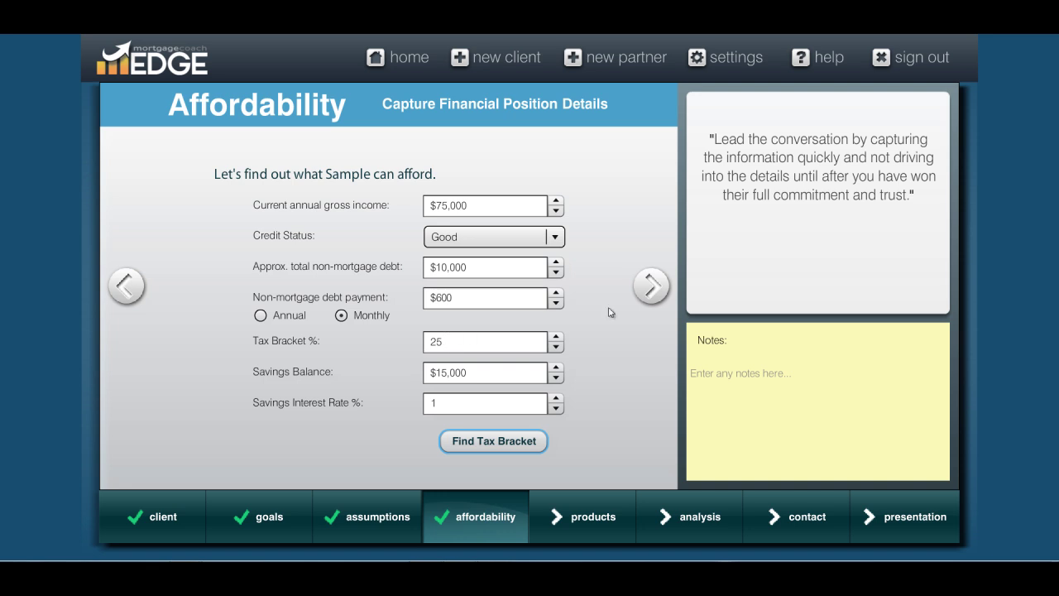
left_click(653, 286)
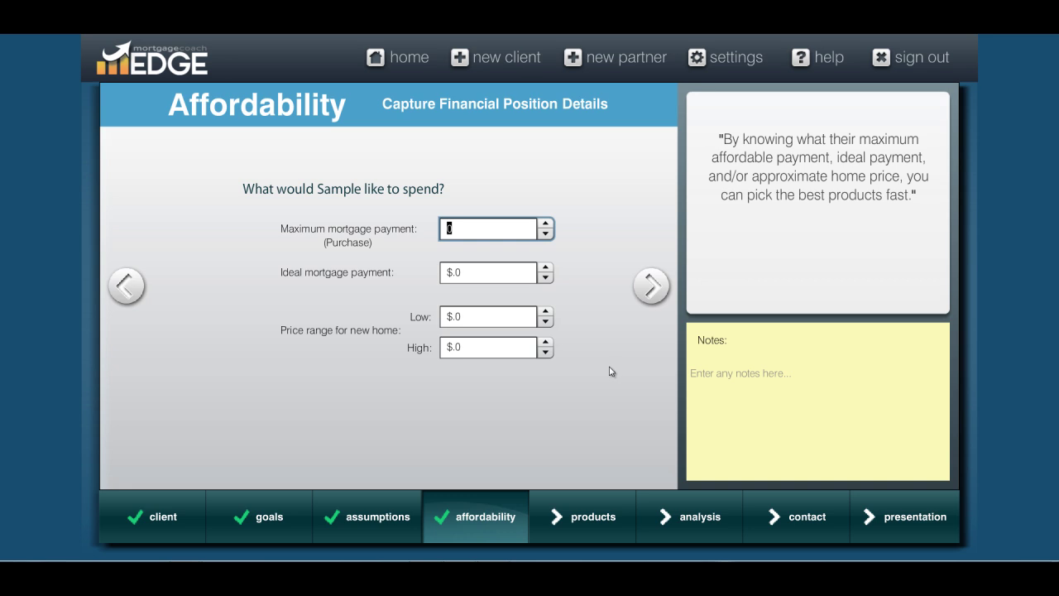
Step: Skip the spending preferences and name the product "30 Yr FHA", marking it as a VA/FHA program
left_click(651, 285)
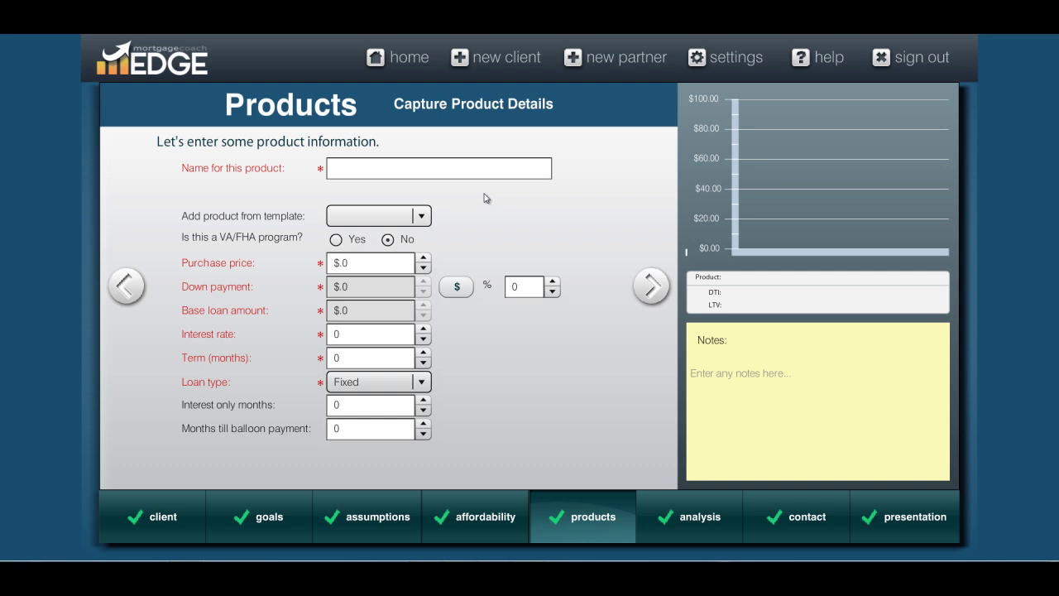
left_click(421, 170)
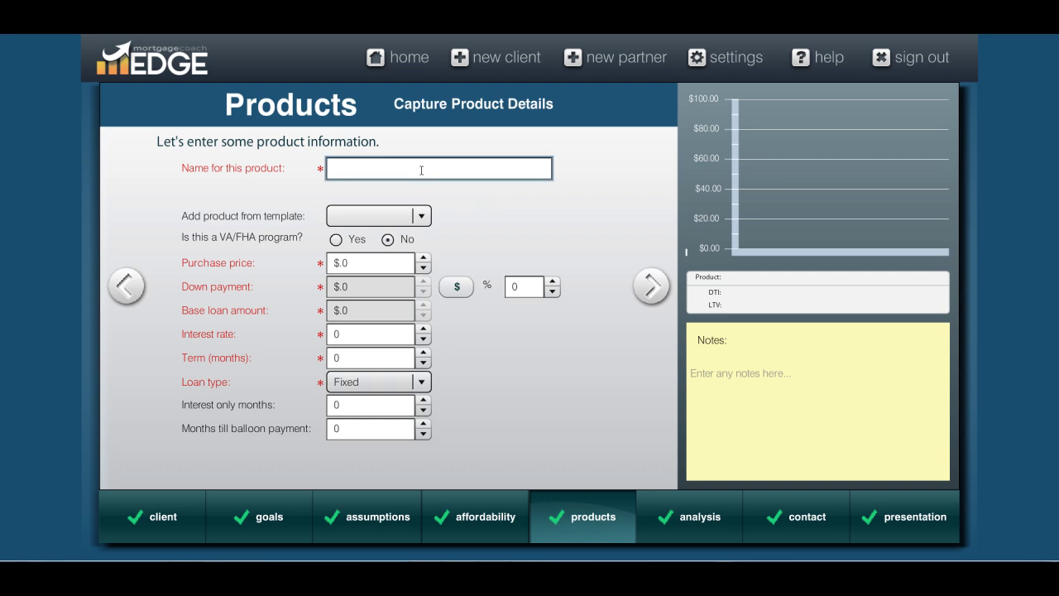
type("30 Yr FHA")
left_click(336, 240)
Step: Set the product's purchase price to $250,000 and its down payment to 3.5%
left_click(358, 258)
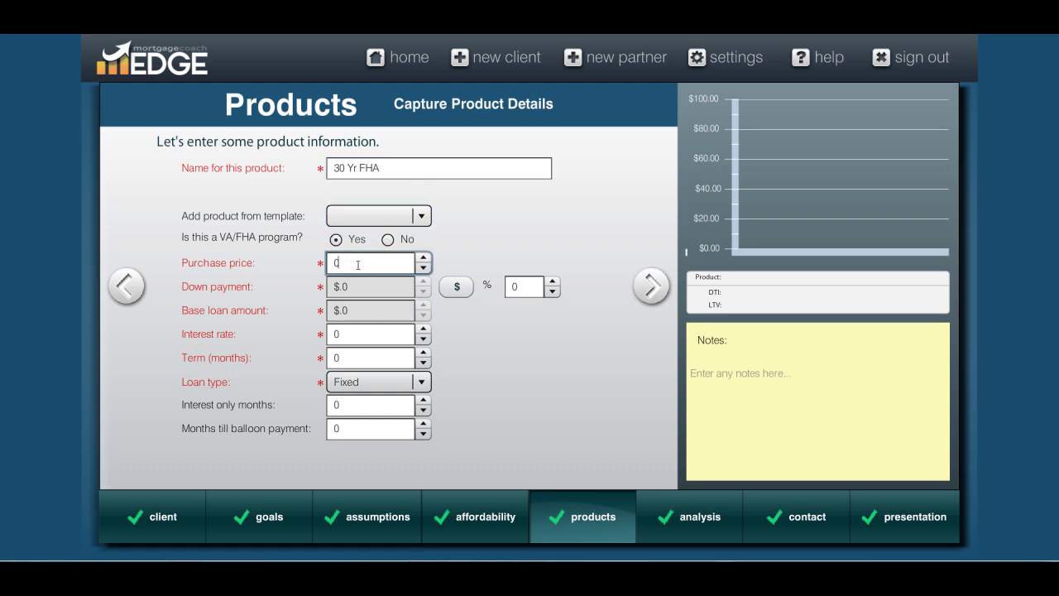
type("2500000")
key("Tab")
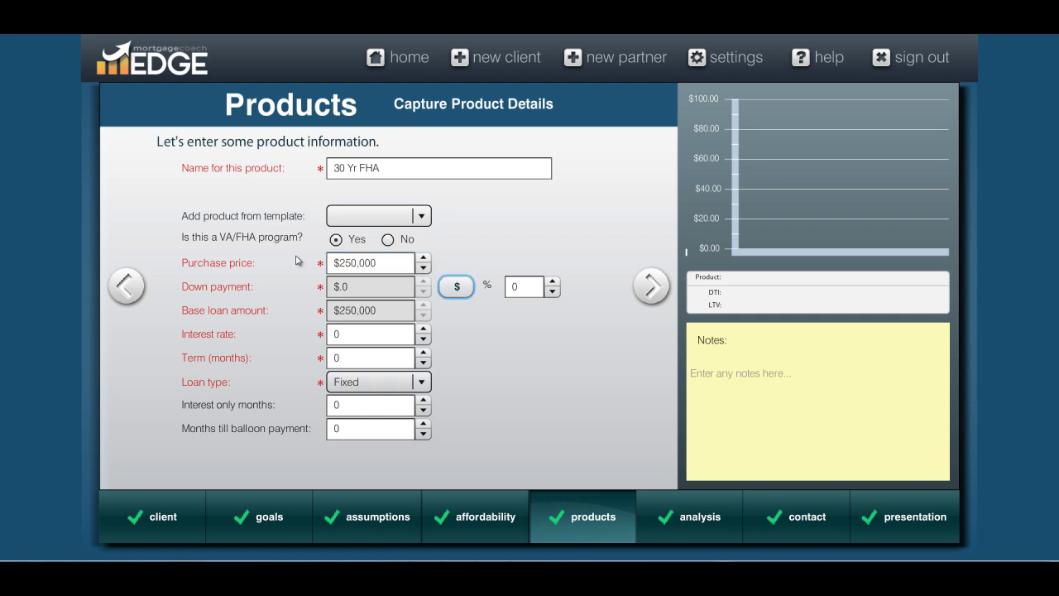
key("Tab")
type("3.5")
key("Tab")
Step: Set the product's interest rate to 4 and its term to 360 months
type("4")
key("Tab")
type("360")
key("Tab")
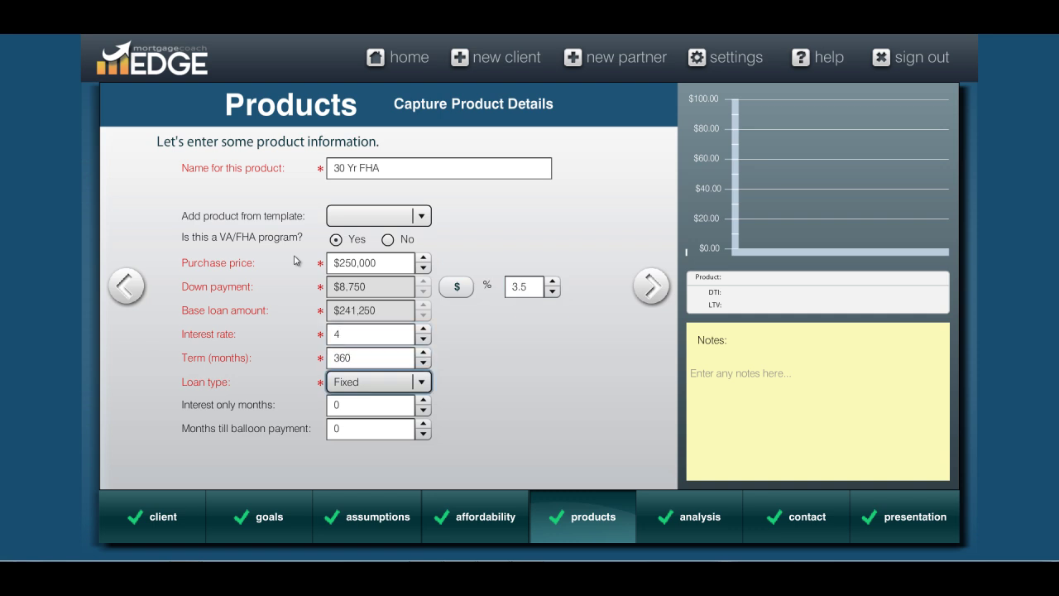
Step: Keep the term, interest-only and balloon months as they are, continue, and set the APR related closing costs to $2,500
double_click(355, 360)
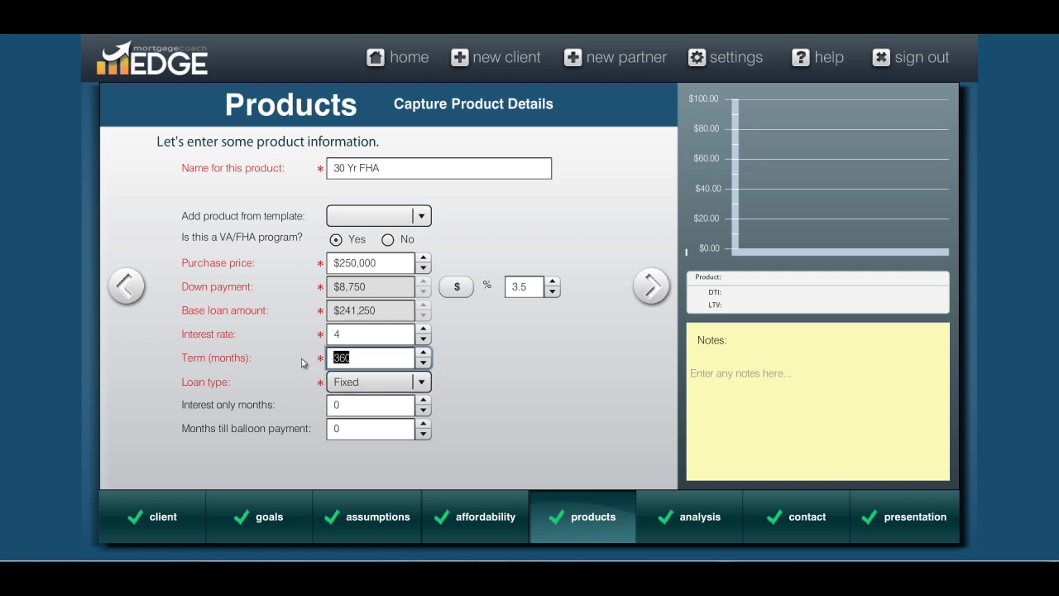
double_click(354, 409)
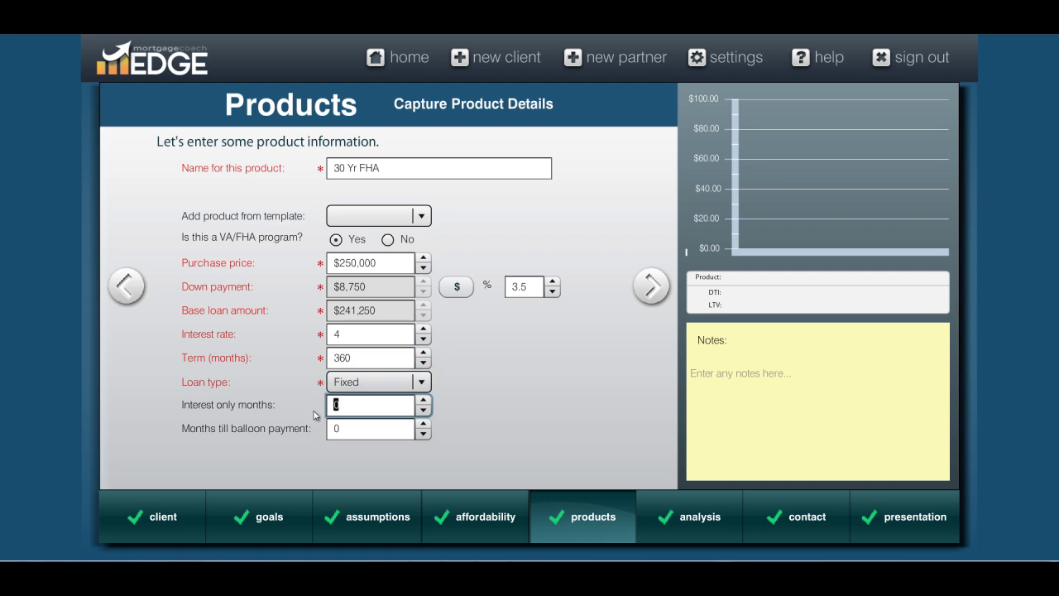
key("Tab")
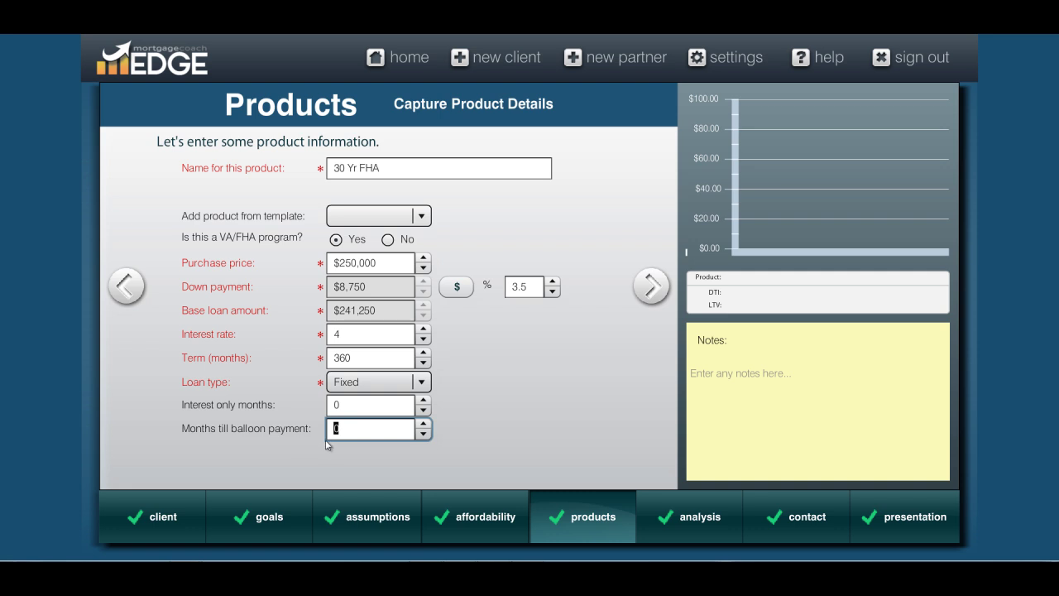
left_click(650, 290)
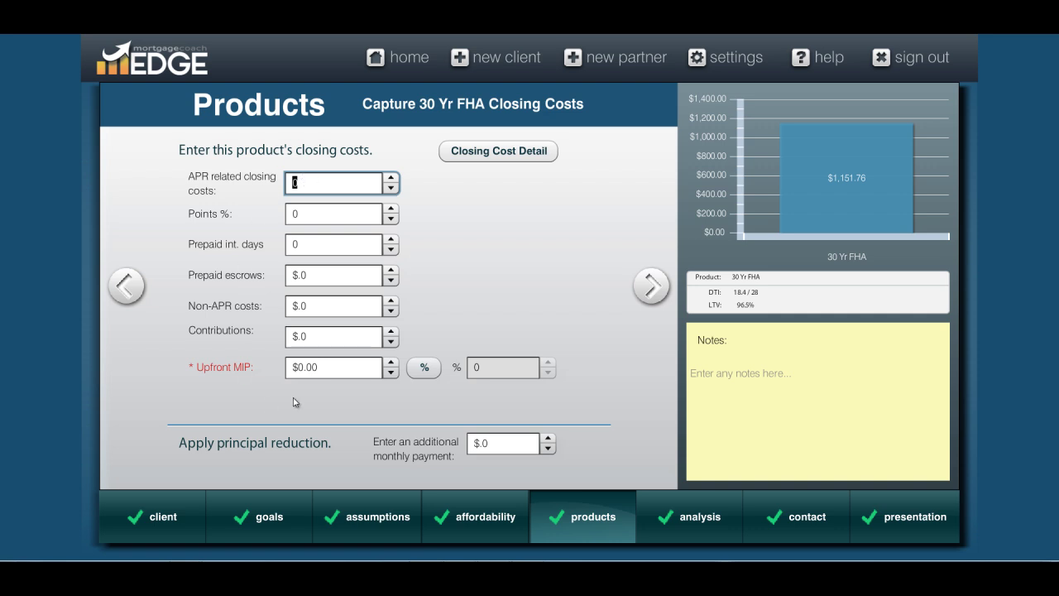
type("2500")
left_click(237, 183)
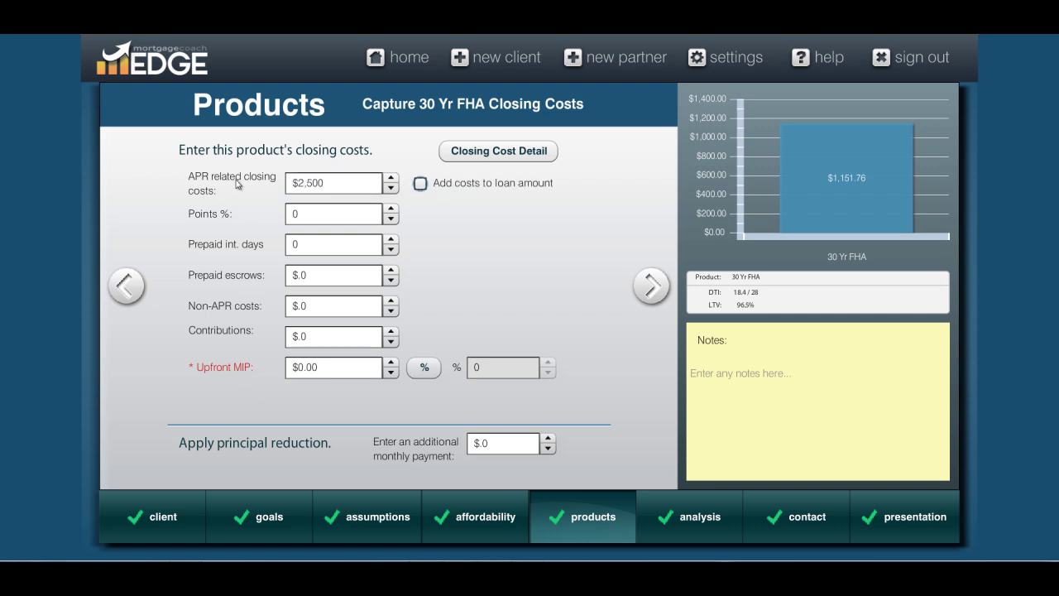
Step: Open the closing cost details for the 30 Yr FHA product and add three fee rows
left_click(494, 159)
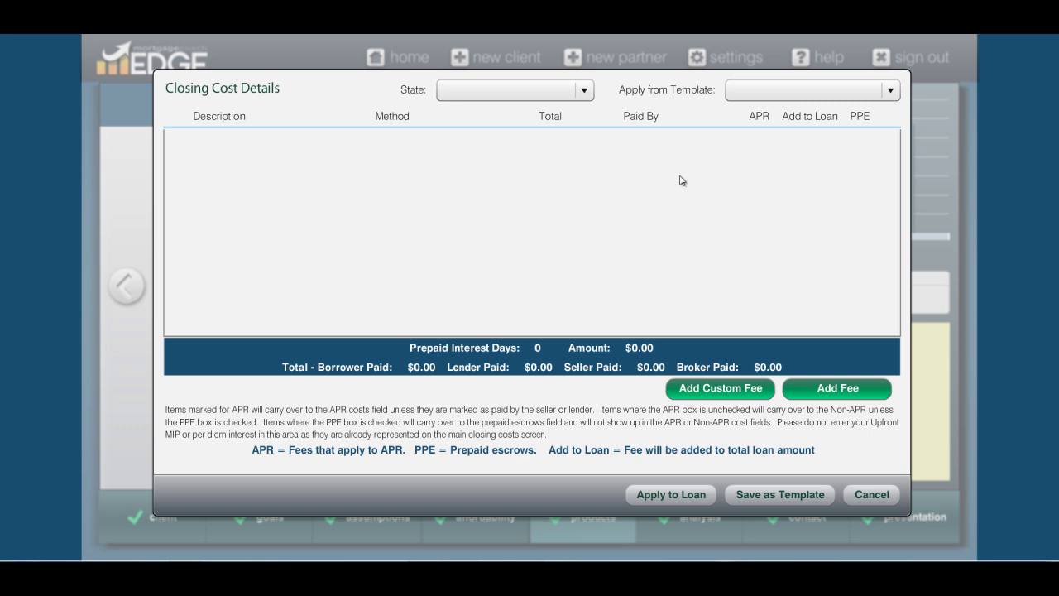
left_click(838, 387)
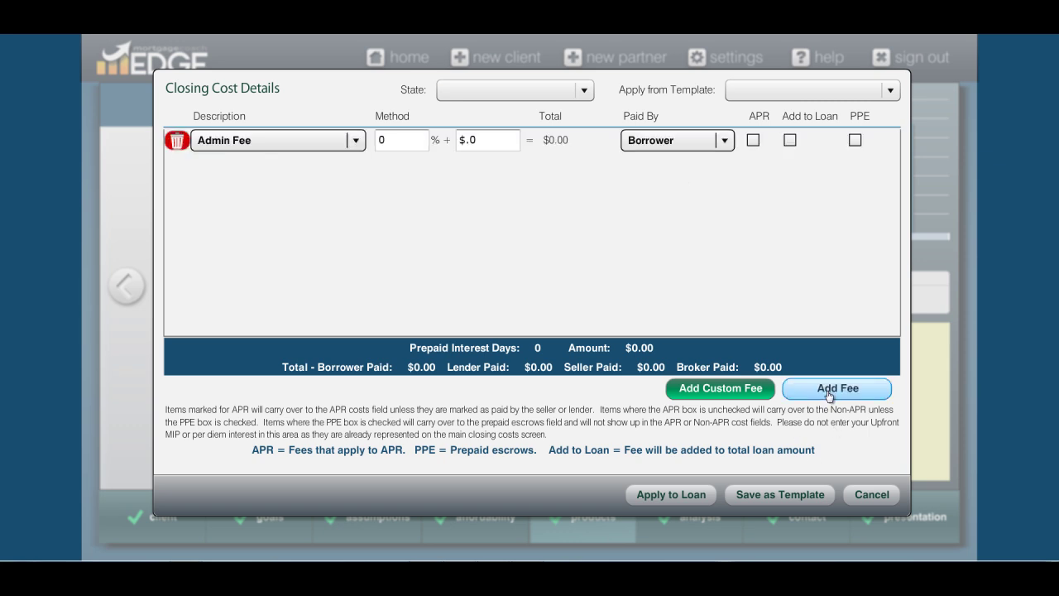
left_click(838, 387)
left_click(838, 387)
Step: Set the three fee descriptions to Appraisal Fee, Lender's Title Insurance and Credit Report
left_click(356, 141)
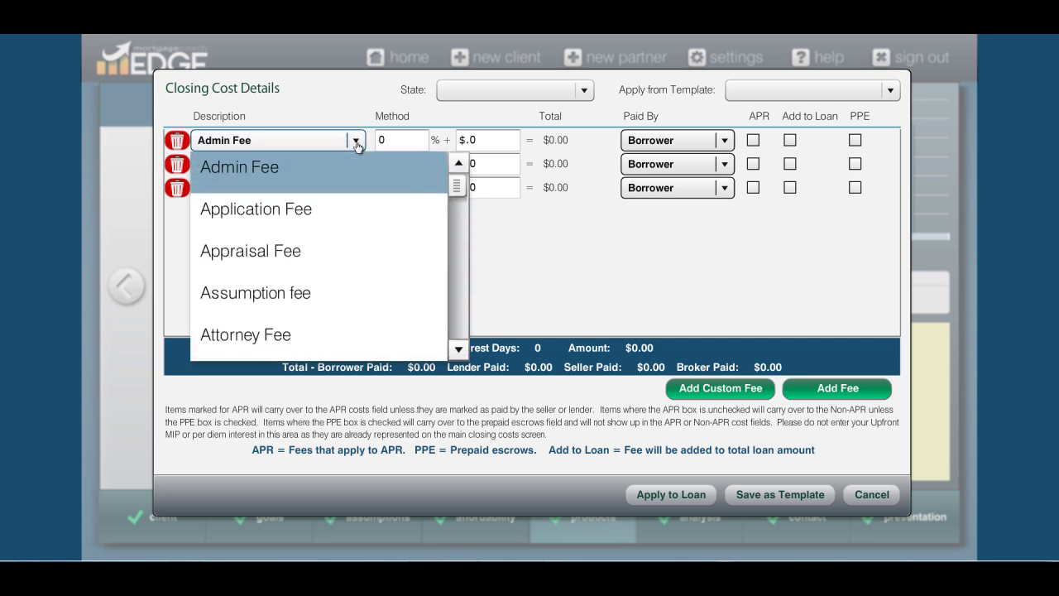
key("Down")
left_click(276, 251)
left_click(356, 164)
key("l")
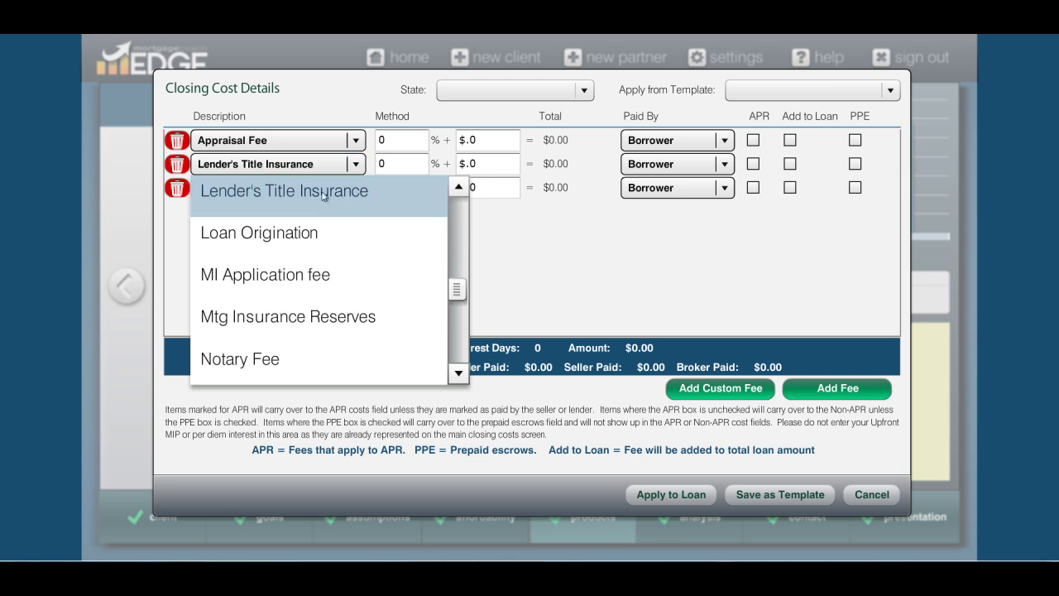
key("Return")
left_click(356, 187)
key("c")
left_click(266, 381)
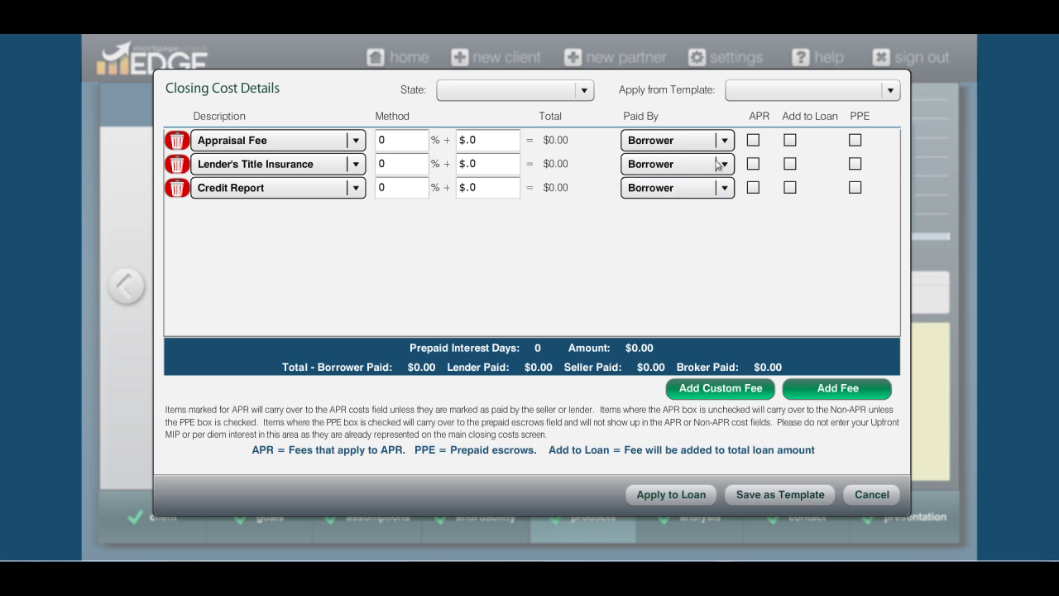
Step: Fill the closing costs from the "FHA Fees - Purchase" template and apply them to the loan
left_click(890, 91)
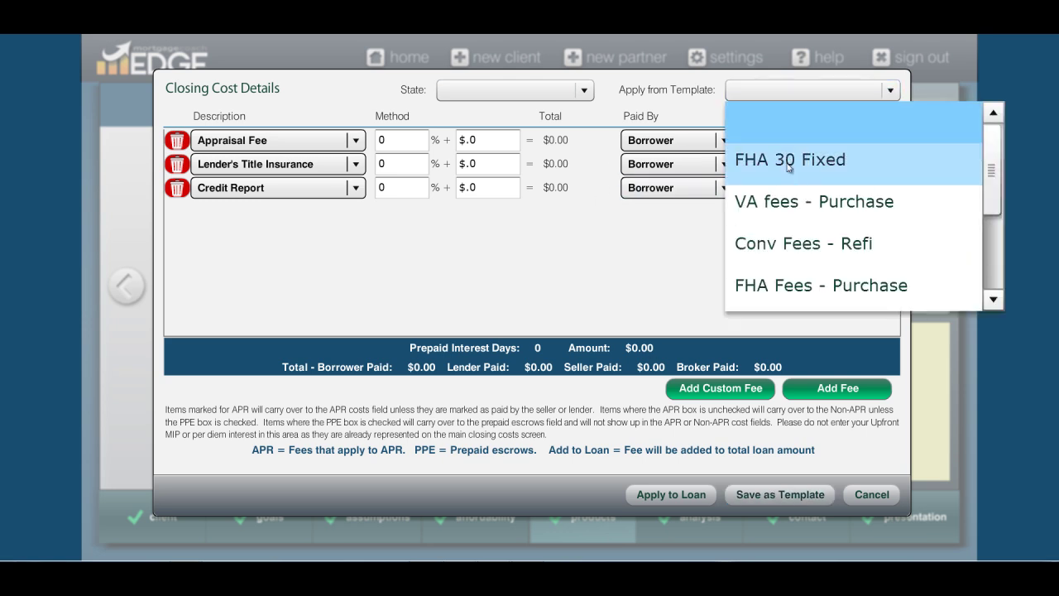
left_click(788, 287)
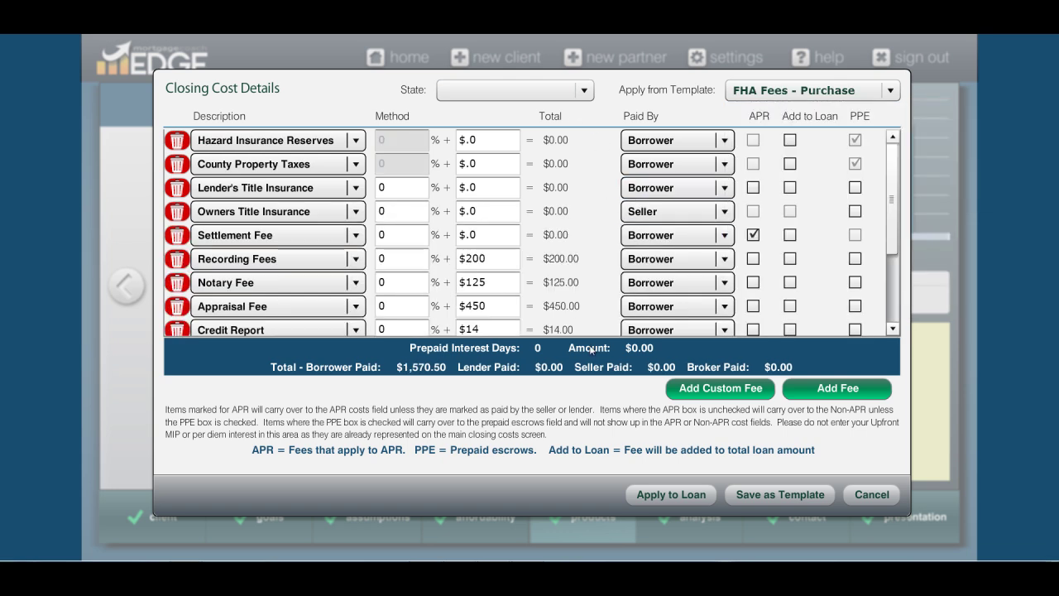
left_click(667, 495)
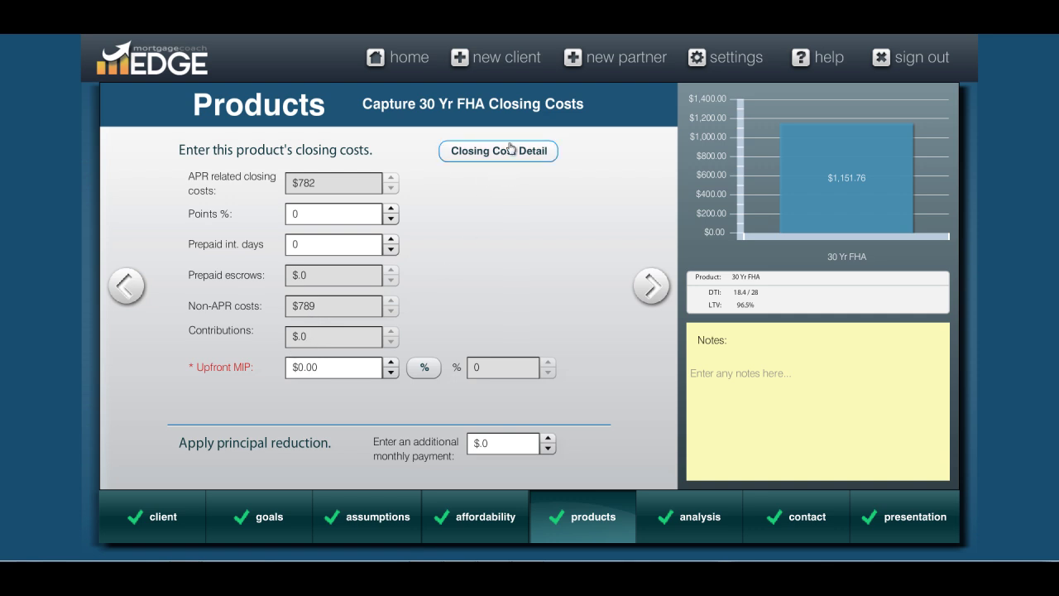
Step: Set the points to 1% and the prepaid interest to 15 days, and check the resulting points amount
left_click(305, 213)
type("1")
key("Tab")
type("15")
key("Tab")
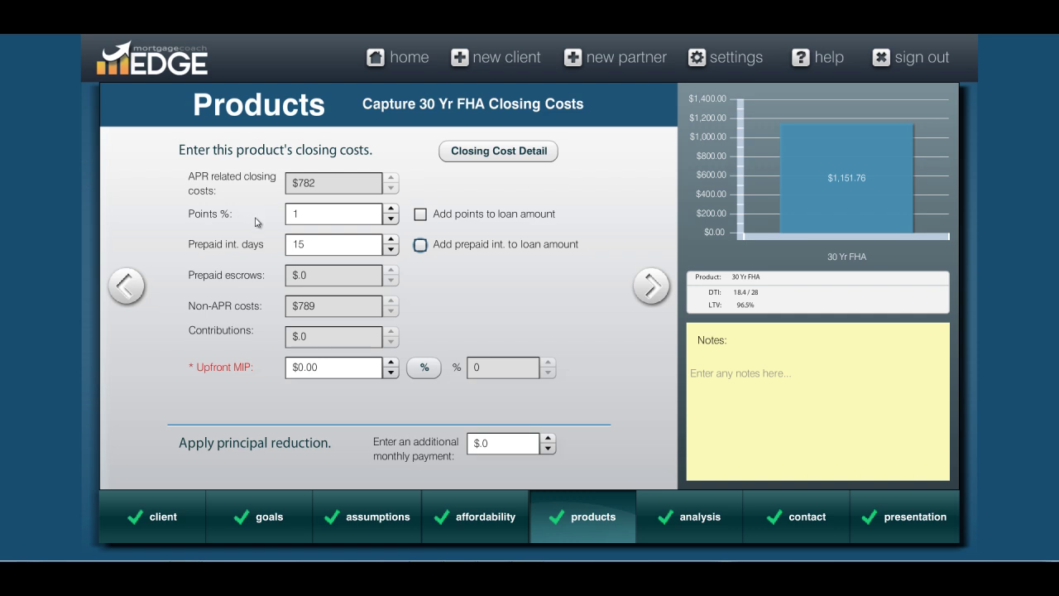
mouse_move(294, 212)
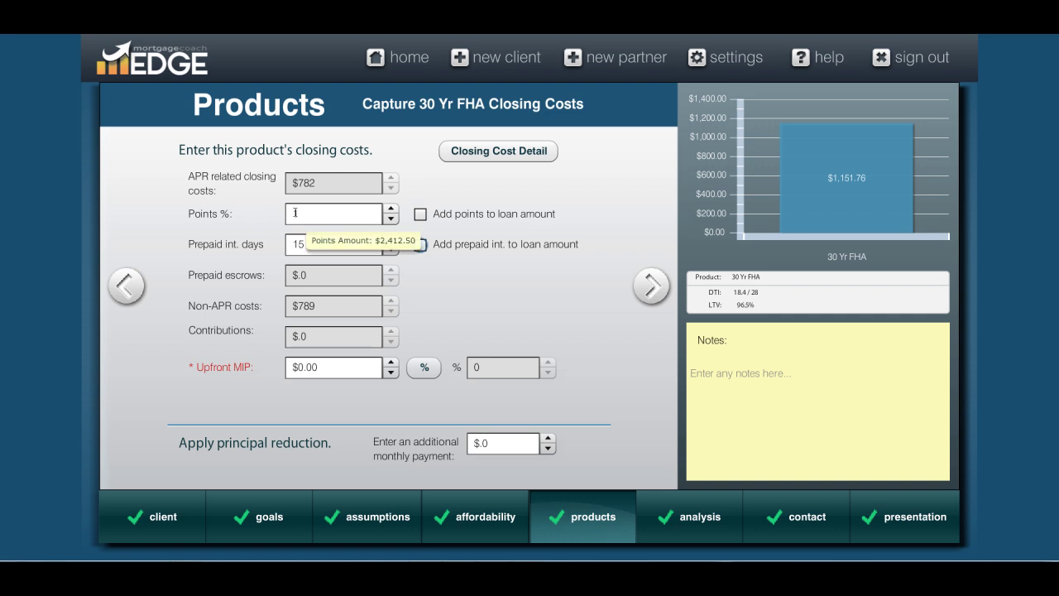
mouse_move(296, 243)
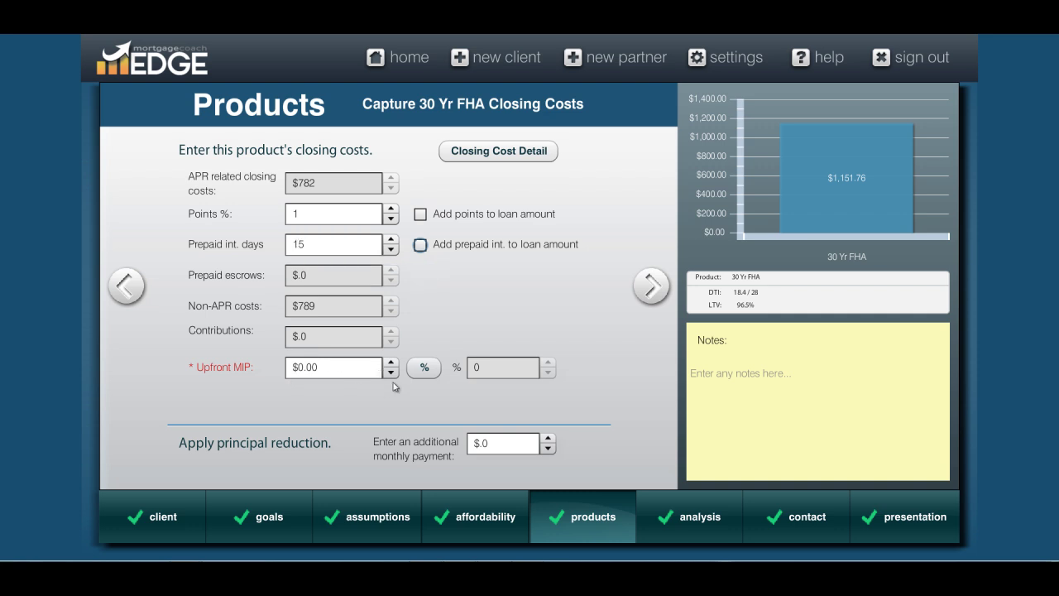
Step: Set the upfront MIP to 1.75%, add it to the loan amount, and continue to the monthly costs
left_click(425, 367)
left_click(477, 367)
type("1.75")
key("Tab")
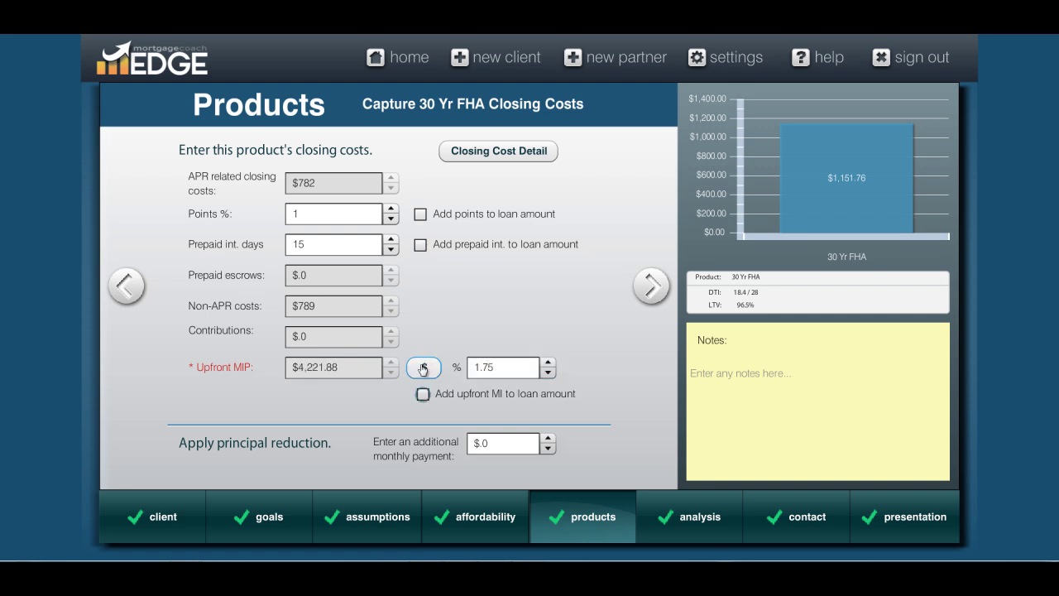
left_click(424, 395)
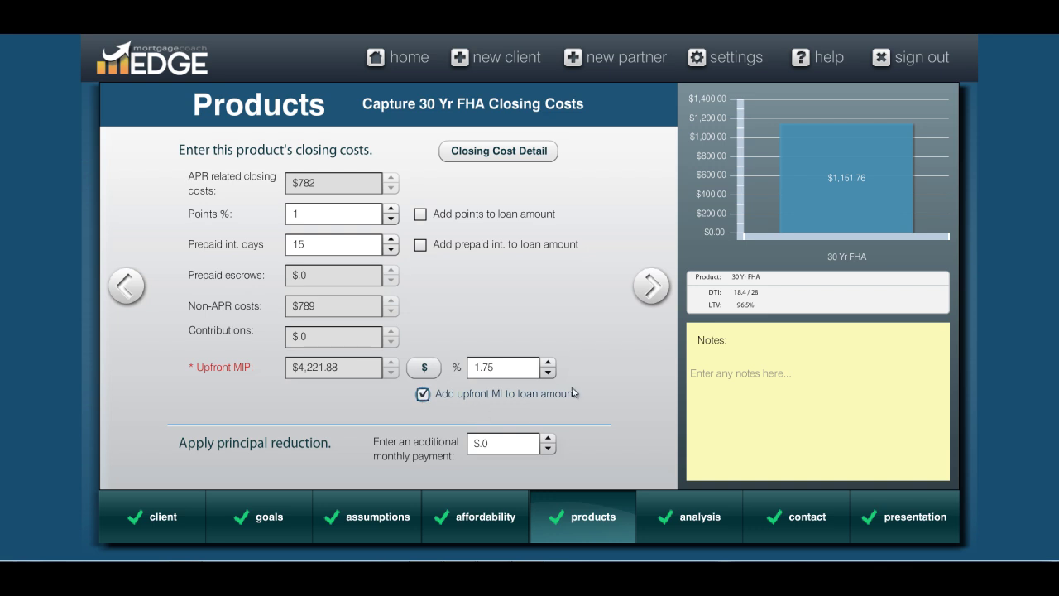
left_click(651, 286)
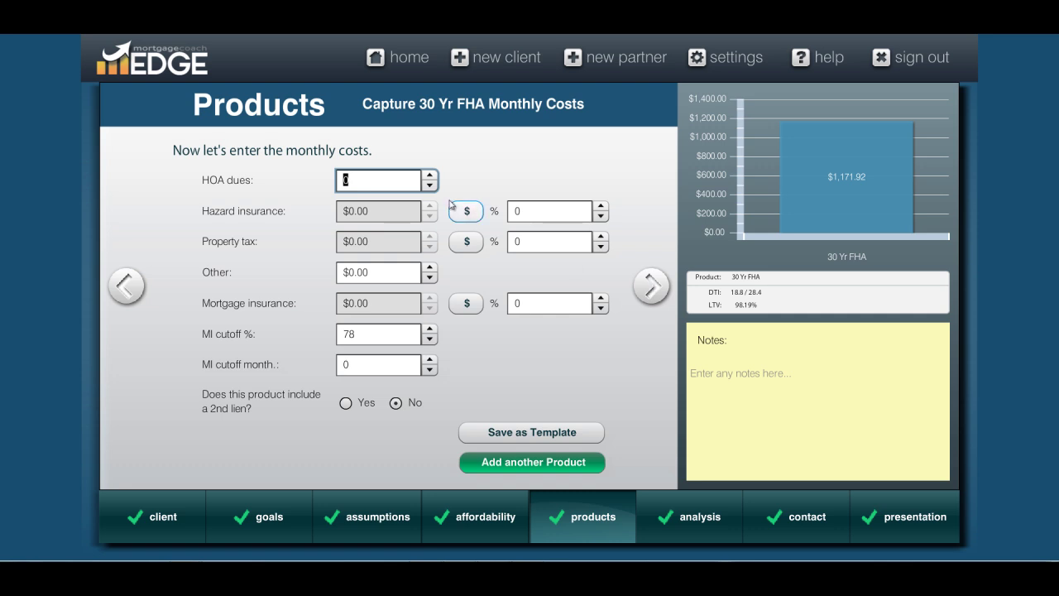
Step: Set the hazard insurance to 0.35% and the property tax to 1.25%
key("Tab")
type(".35")
key("Tab")
key("BackSpace")
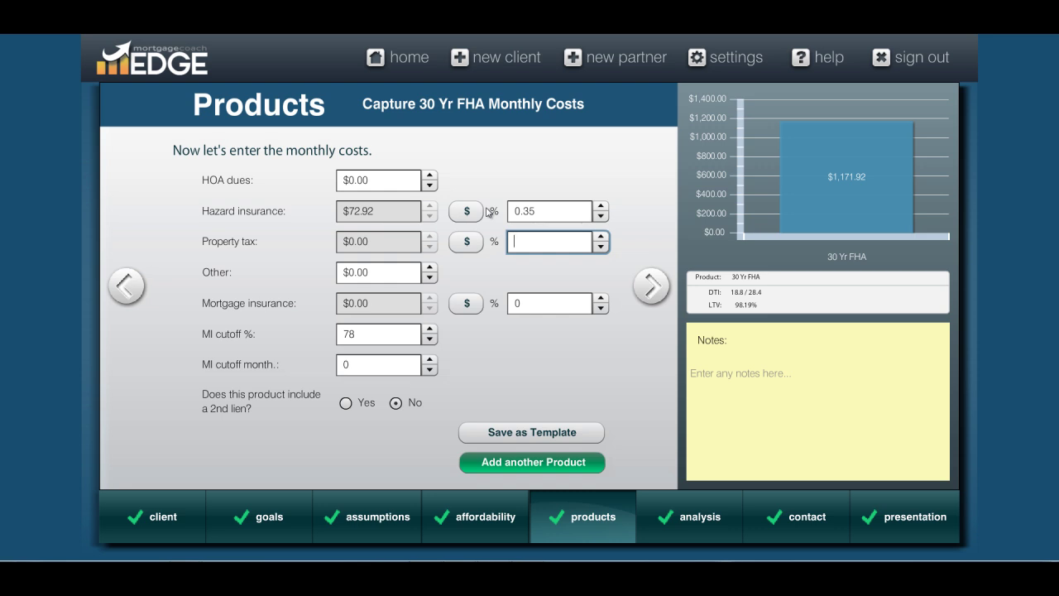
type("1.25")
Step: Set the mortgage insurance to 1.25%
left_click(466, 304)
left_click(467, 304)
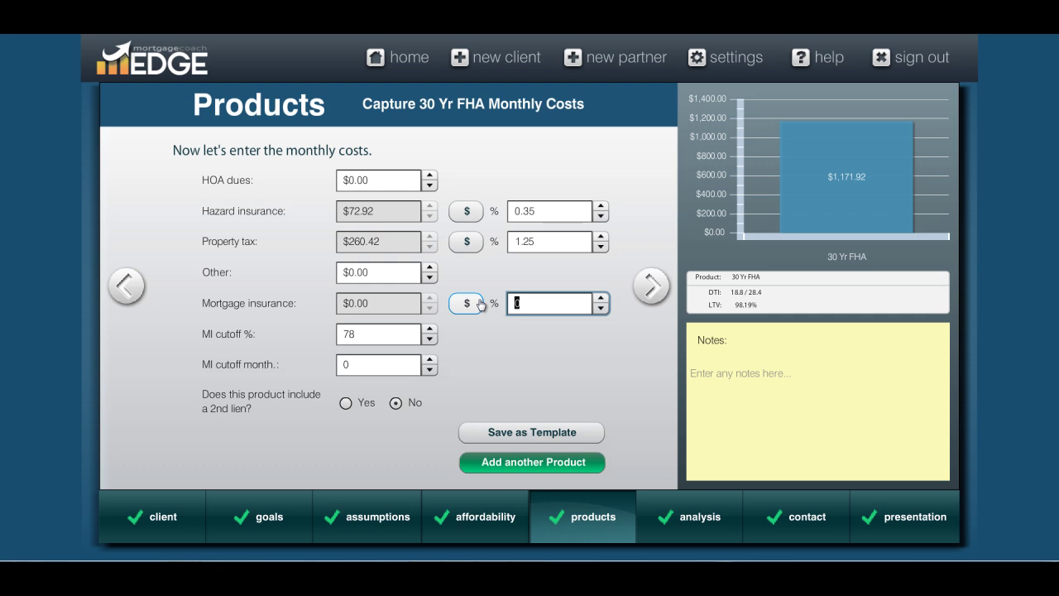
type("1.25")
key("Tab")
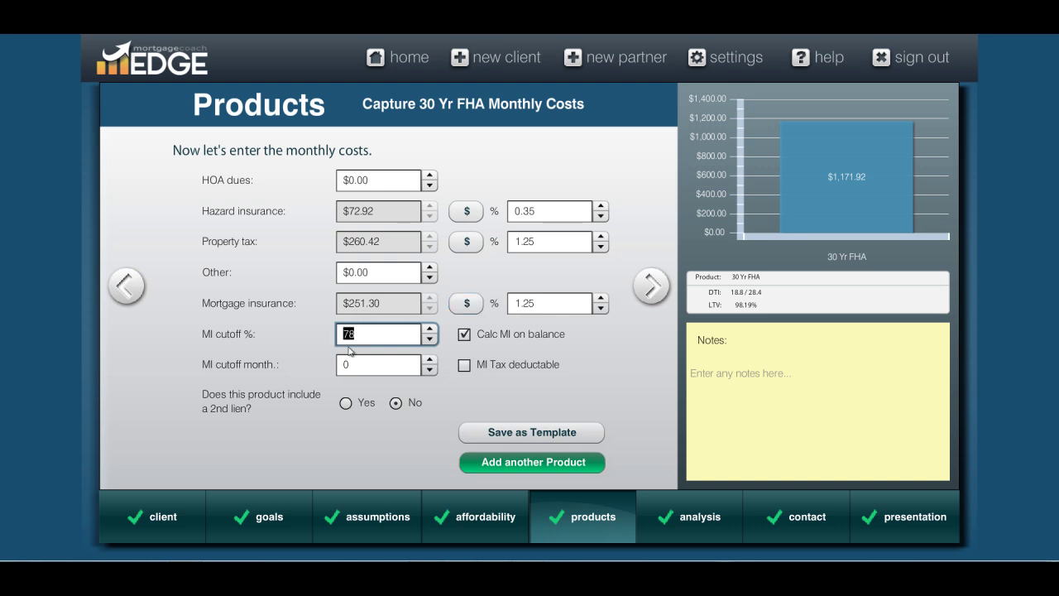
Step: Set the MI cutoff month to 60, keep MI calculated on the balance, and continue to the analysis summary
left_click(341, 364)
double_click(331, 365)
type("60")
key("Tab")
left_click(465, 334)
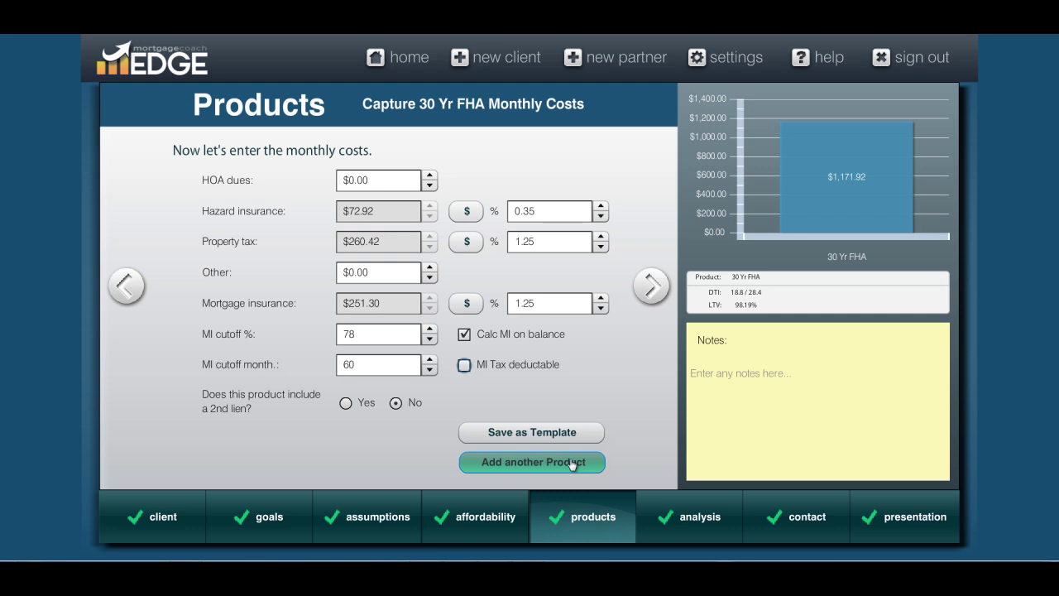
left_click(651, 286)
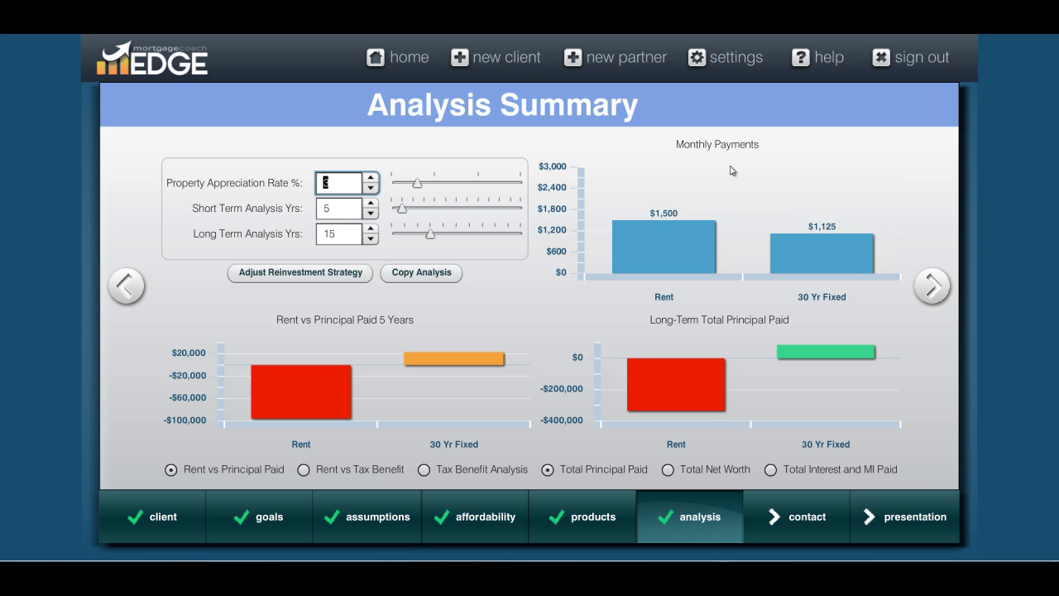
Step: Examine the five-year Rent vs Principal Paid, Rent vs Tax Benefit and Tax Benefit Analysis charts for renting and owning
mouse_move(832, 261)
mouse_move(296, 403)
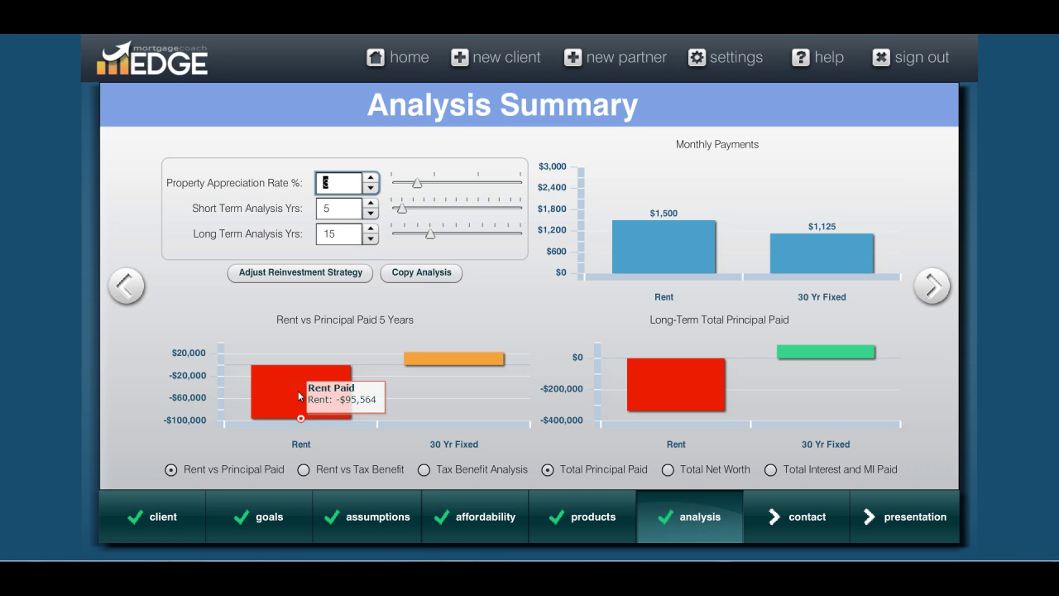
mouse_move(453, 362)
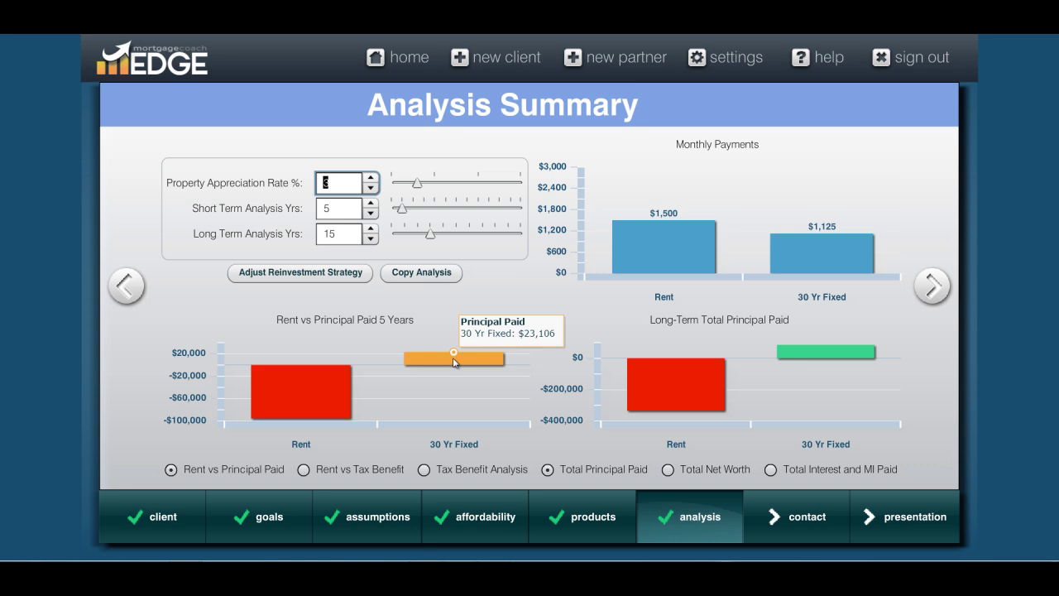
left_click(304, 470)
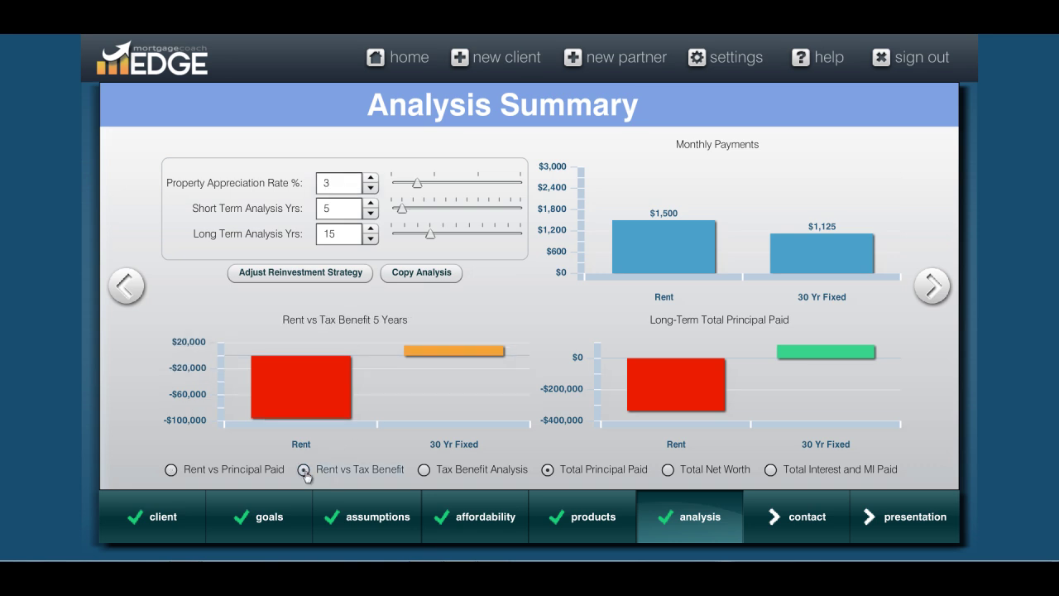
mouse_move(319, 378)
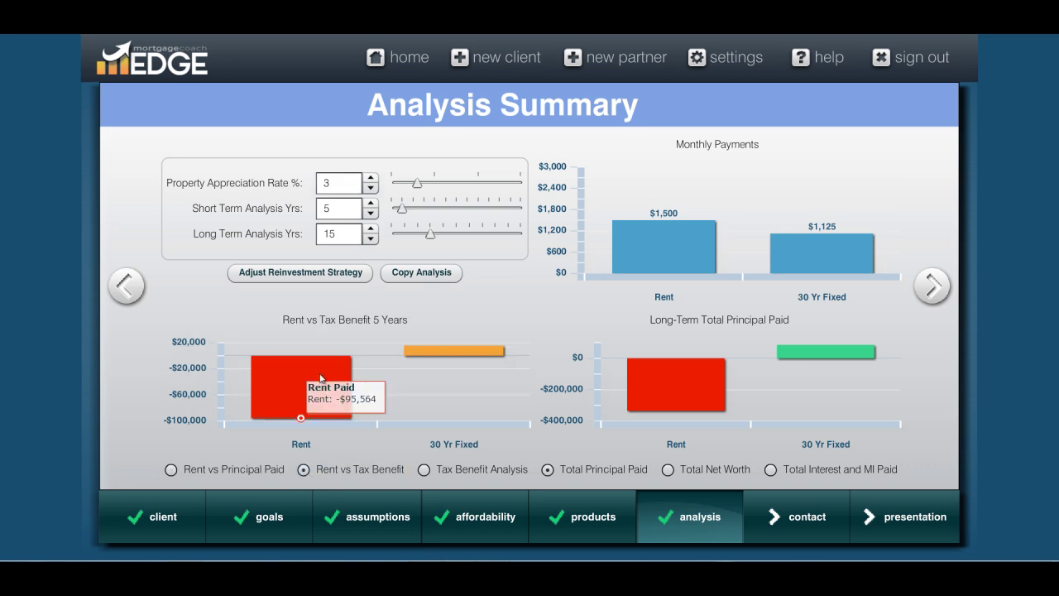
mouse_move(430, 354)
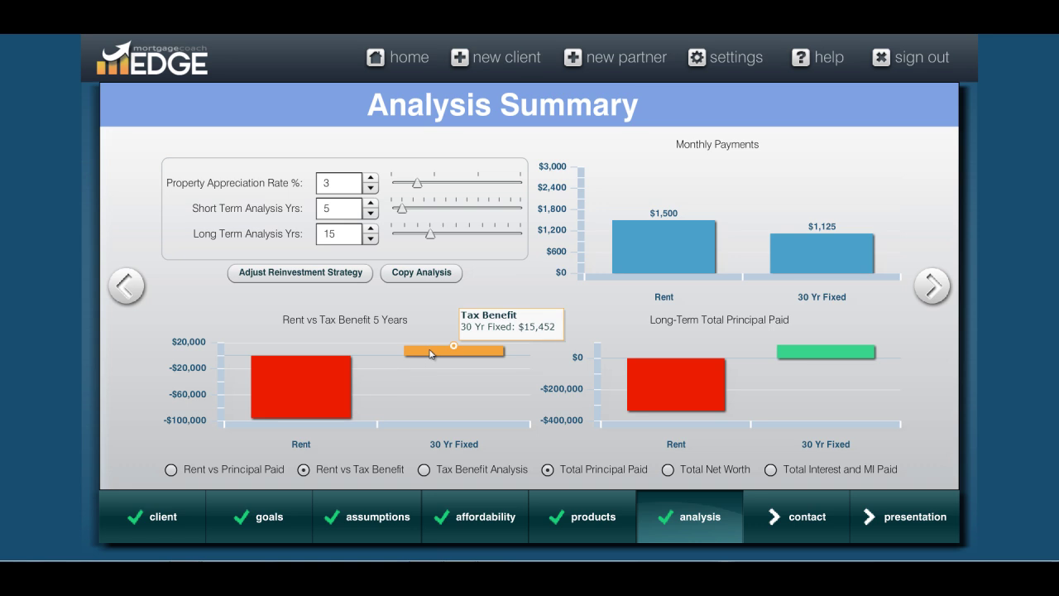
left_click(424, 470)
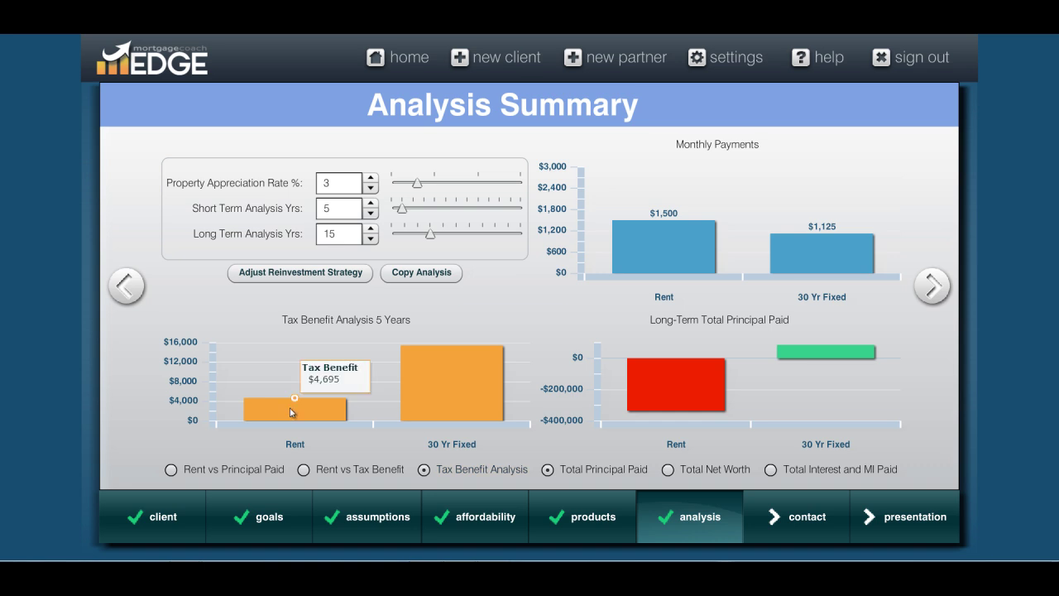
mouse_move(429, 375)
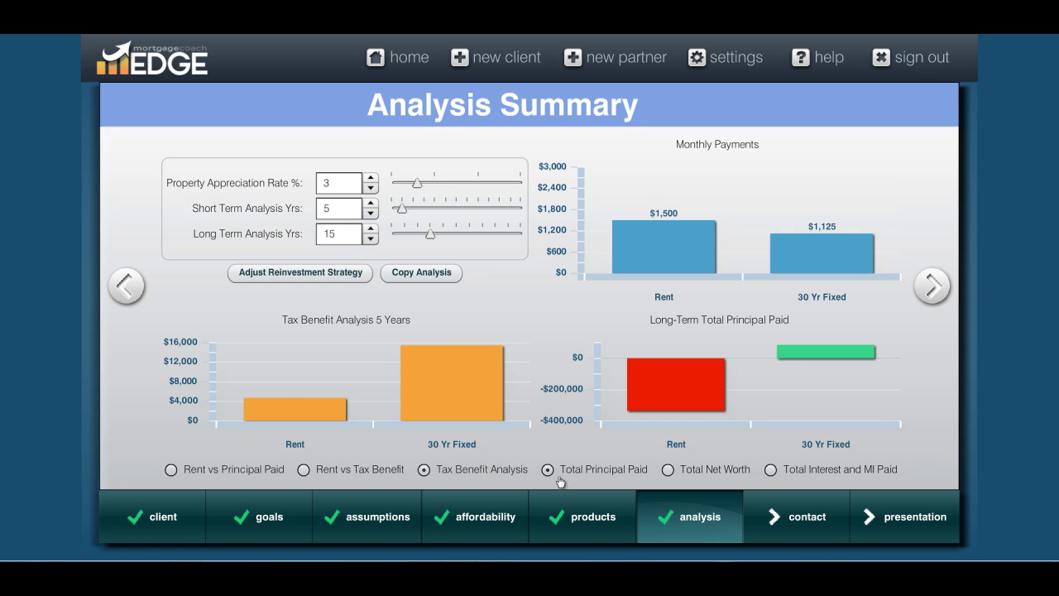
Step: Compare renting and owning in the long-term Total Principal Paid and Total Net Worth charts
mouse_move(666, 383)
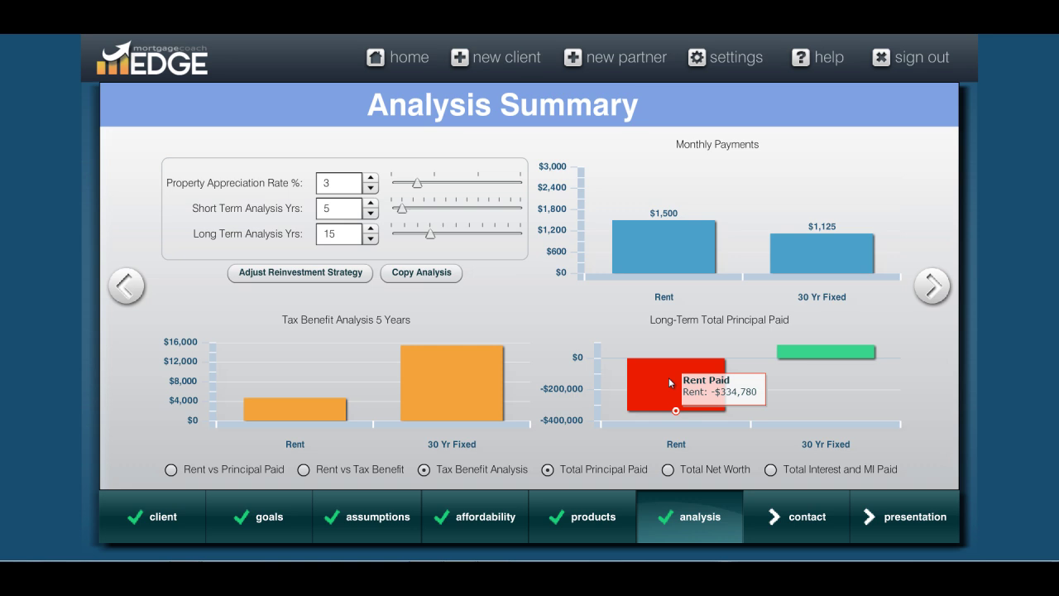
mouse_move(792, 349)
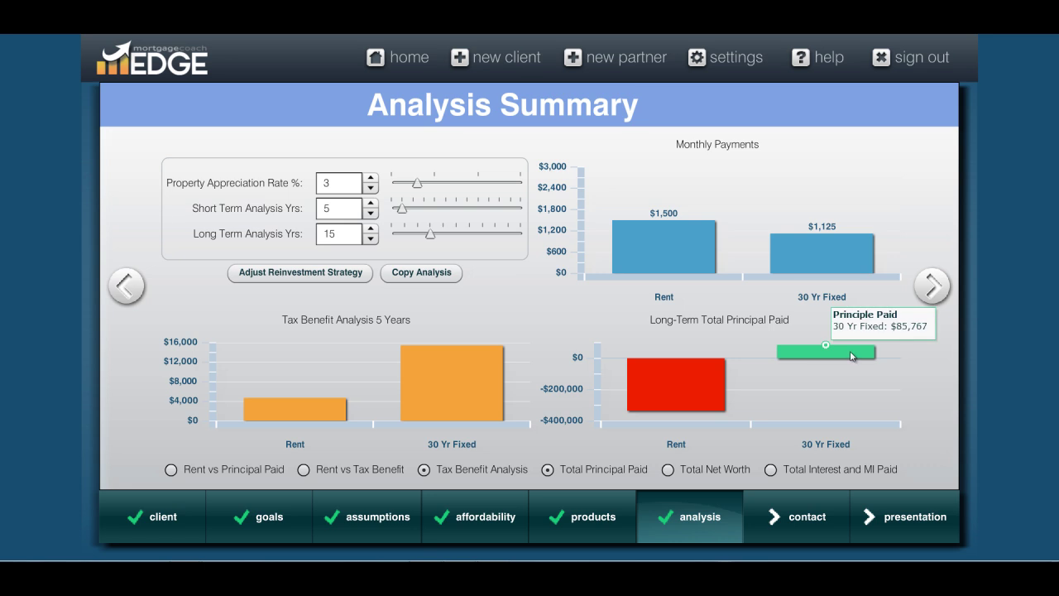
left_click(667, 470)
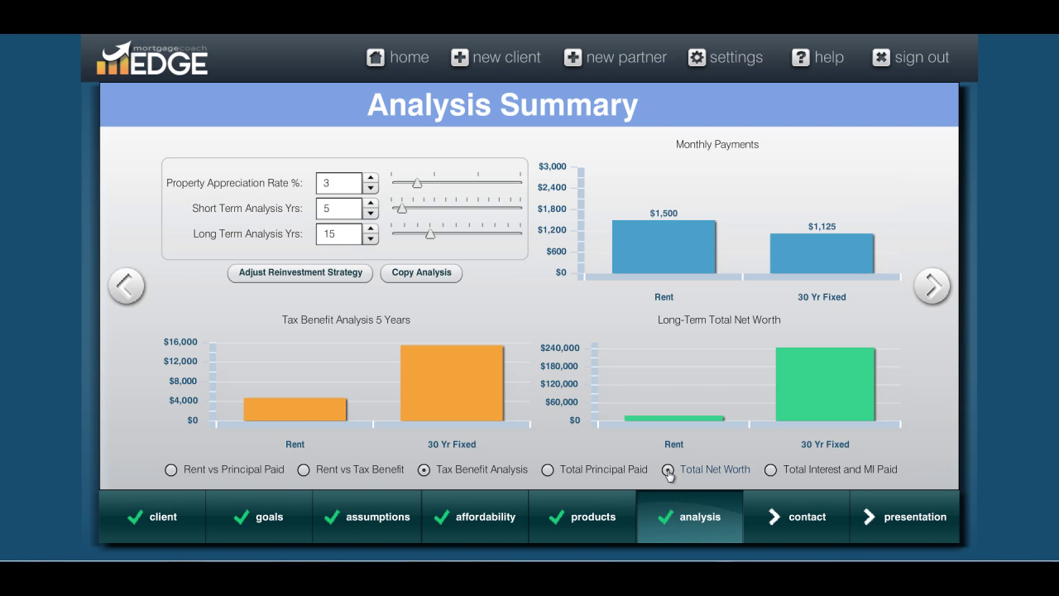
mouse_move(678, 420)
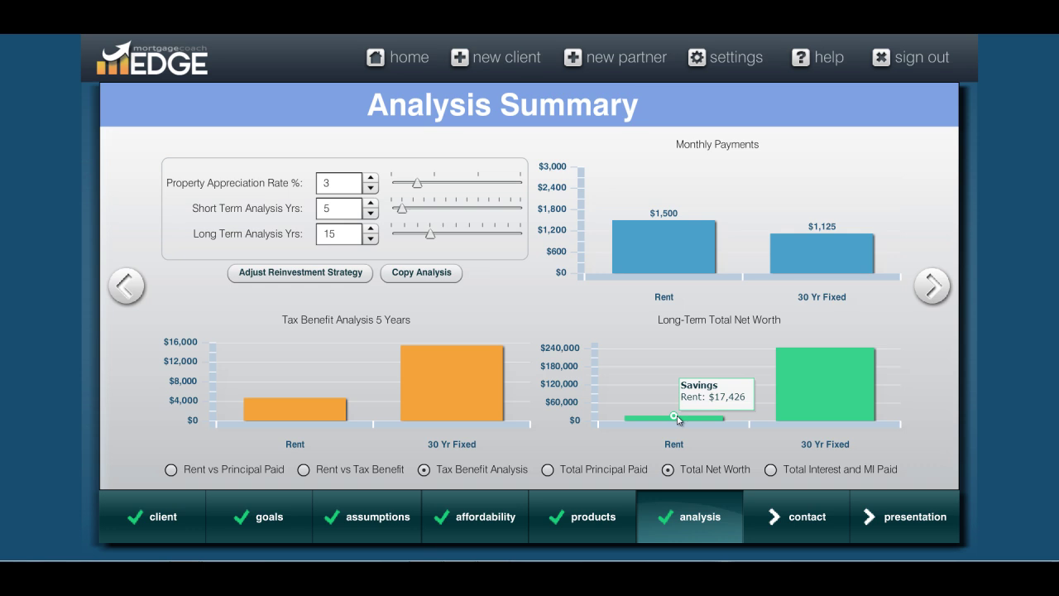
Step: Show Total Interest and MI Paid in the long-term chart and compare renting with the 30 Yr Fixed product
mouse_move(805, 390)
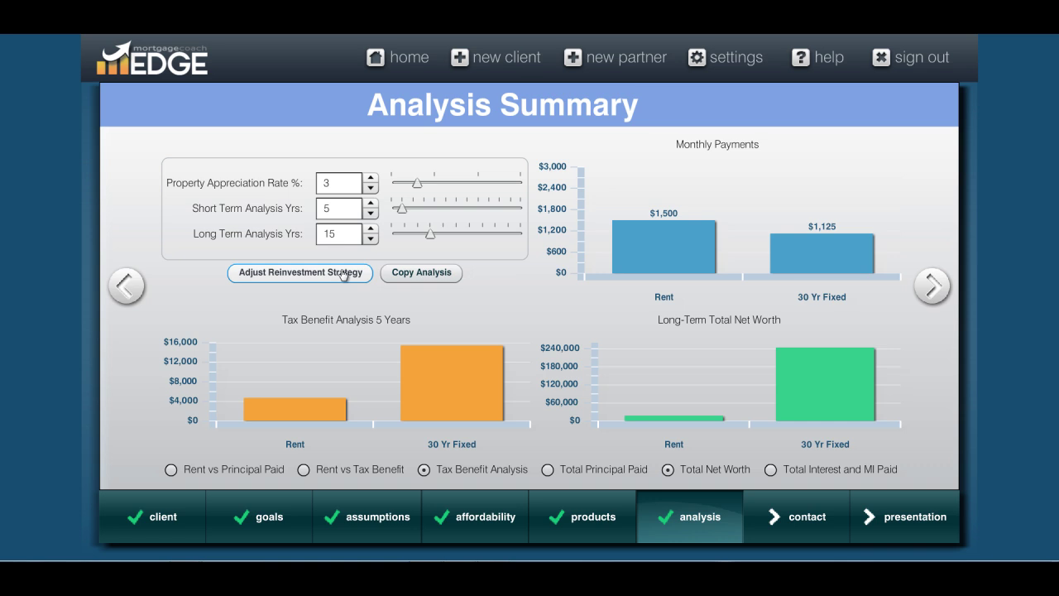
mouse_move(807, 368)
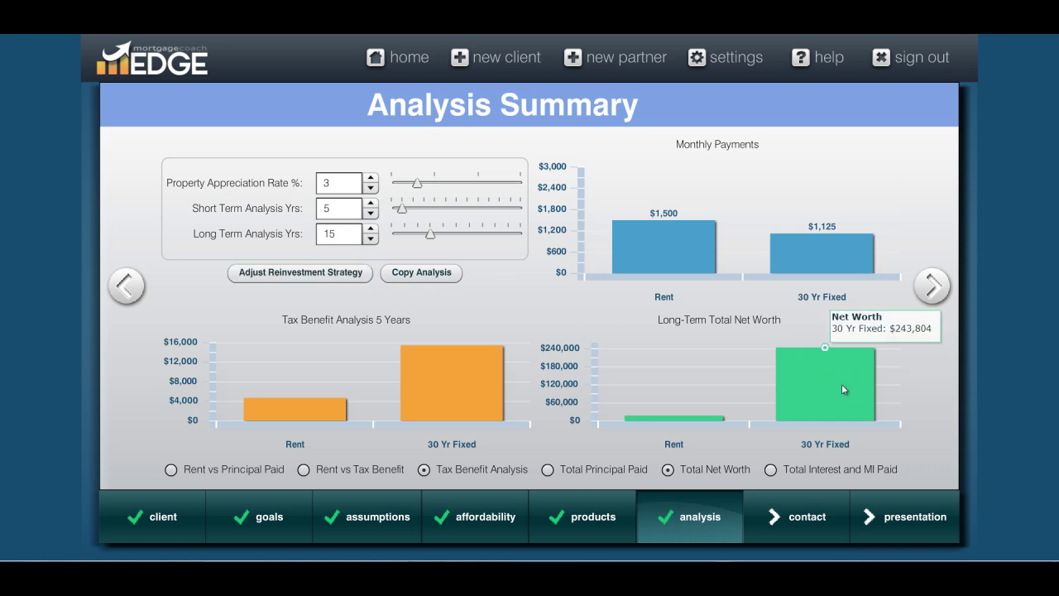
left_click(771, 470)
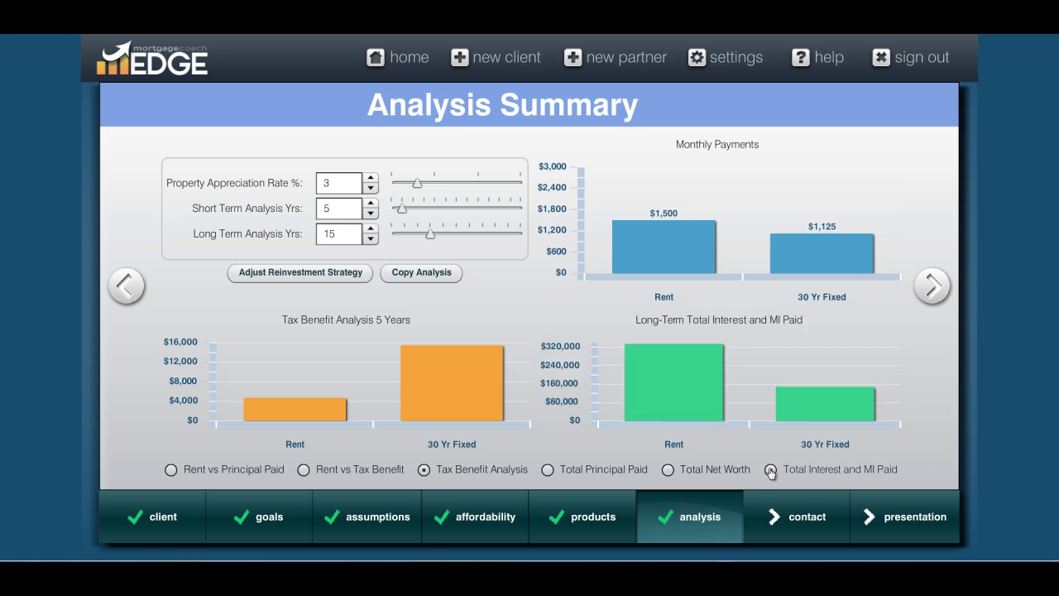
mouse_move(675, 364)
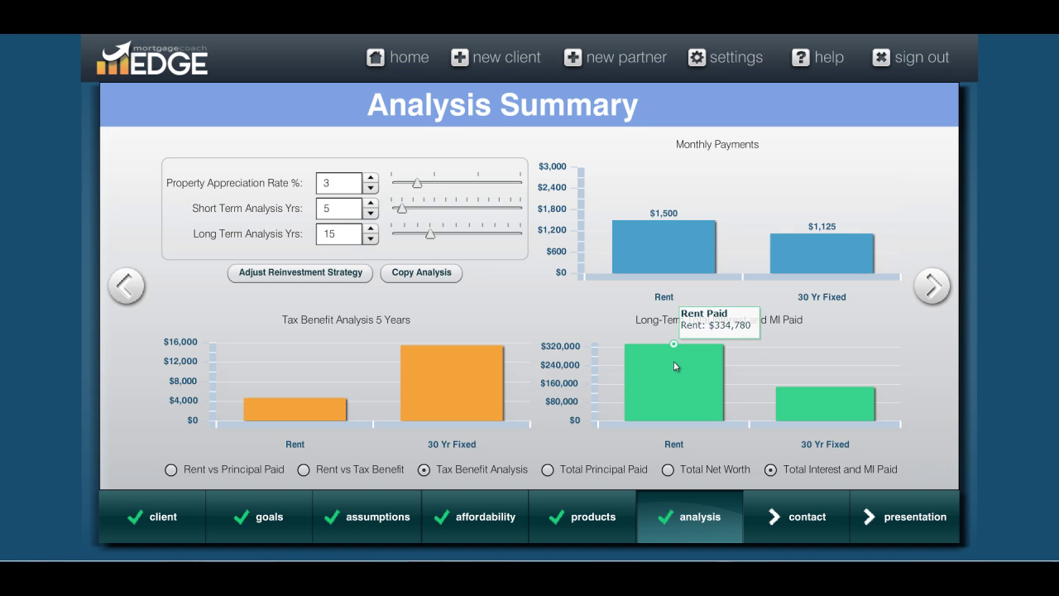
mouse_move(825, 409)
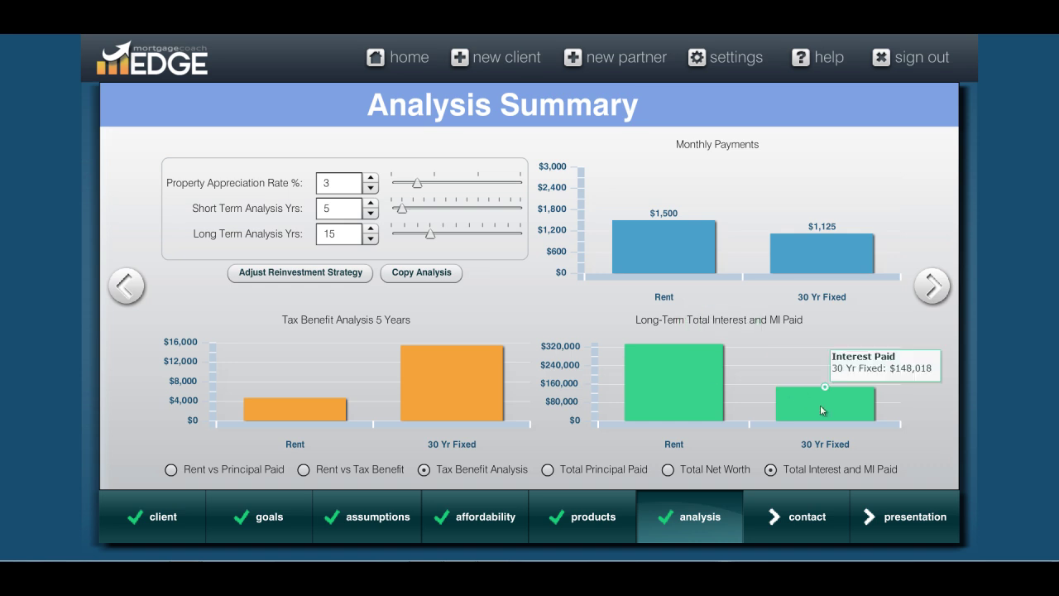
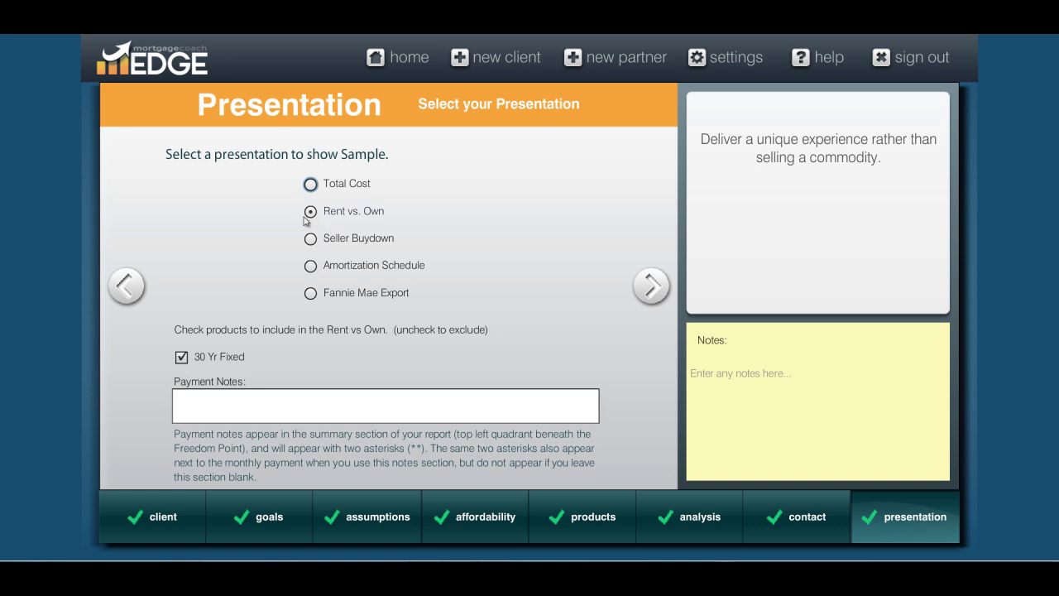
Step: Add the payment note "This payment includes all applicable taxes and insurance" to the Rent vs. Own presentation and continue to the summary setup
left_click(249, 398)
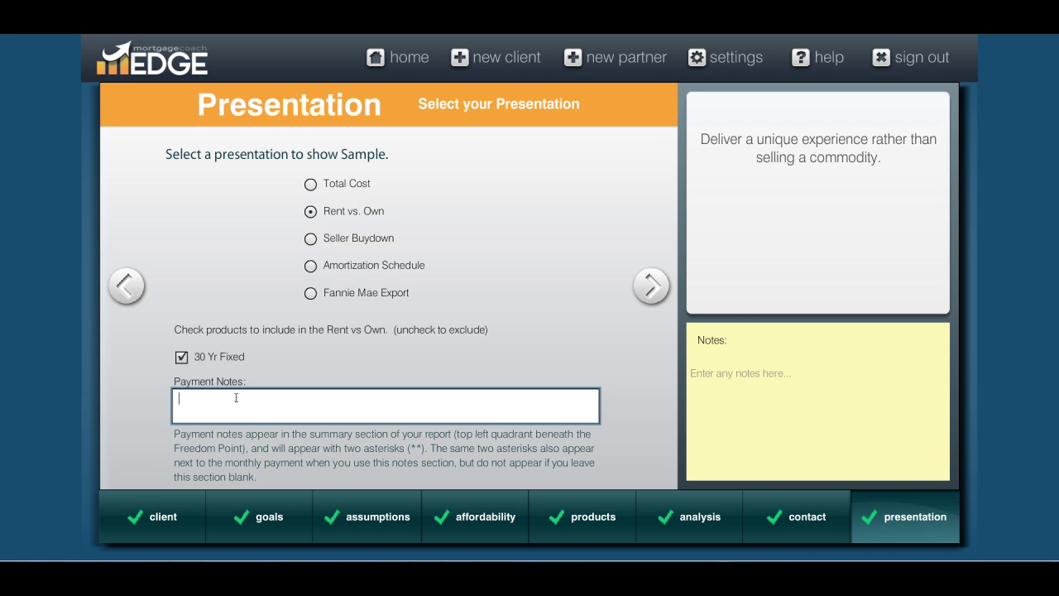
type("This payment includes all applicab")
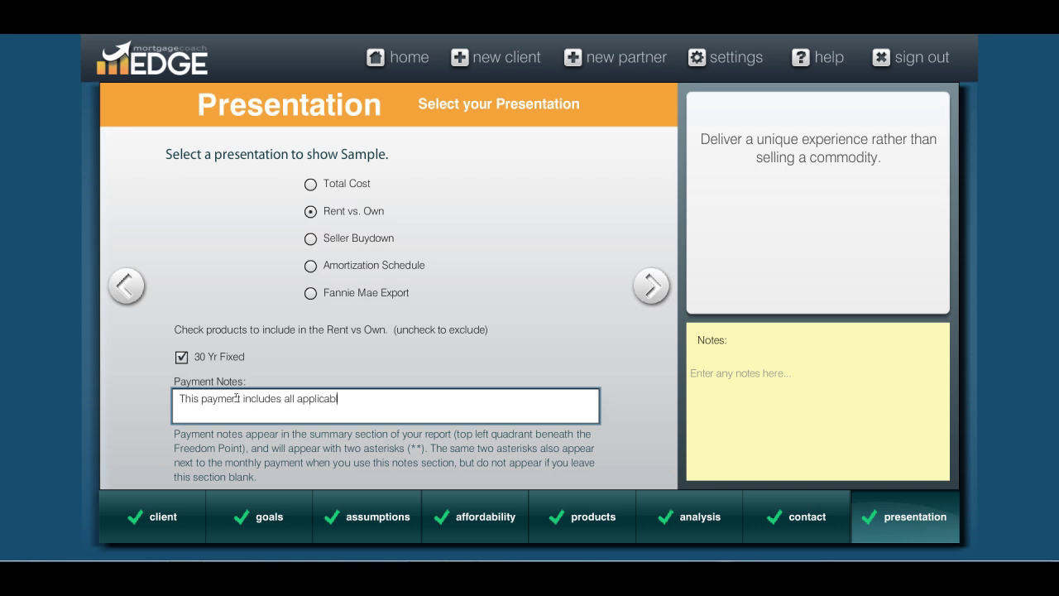
type("le taxes and insurance")
left_click(651, 286)
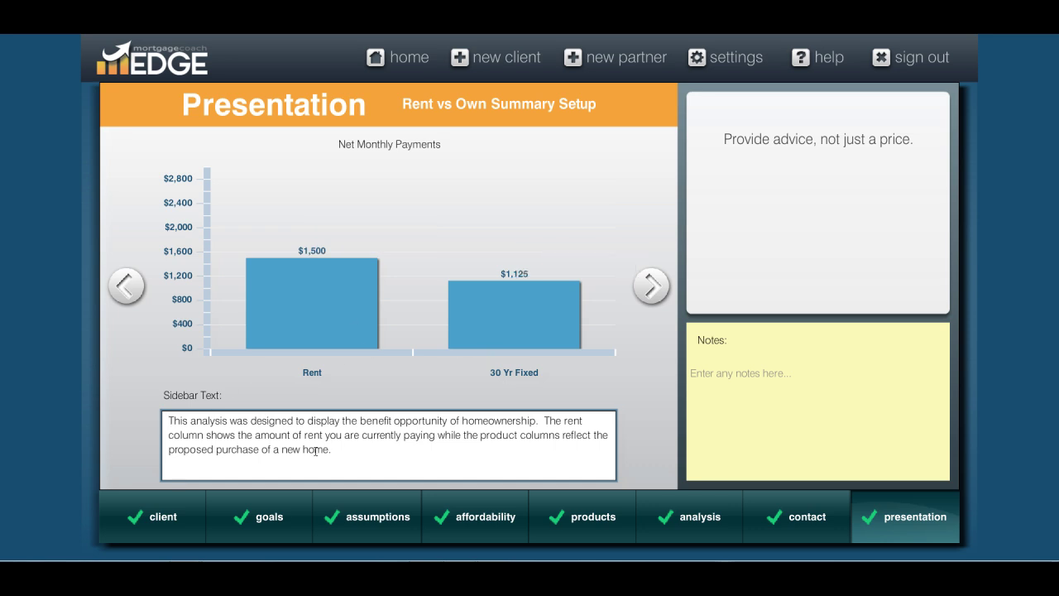
Step: Review the default sidebar text of the Rent vs Own summary and continue to the short-term savings setup
left_click_drag(340, 450, 149, 413)
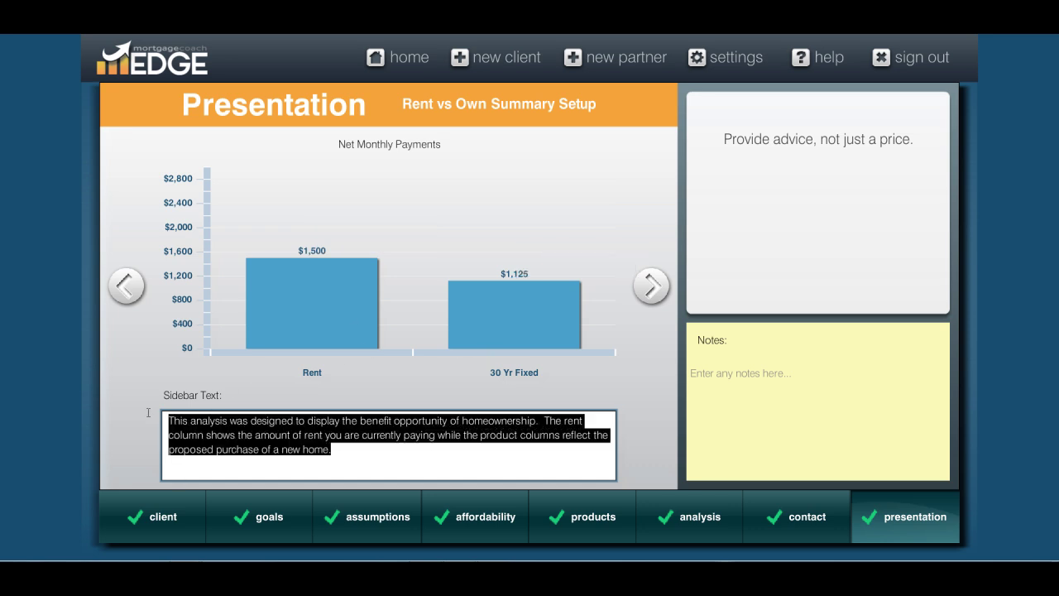
left_click(381, 450)
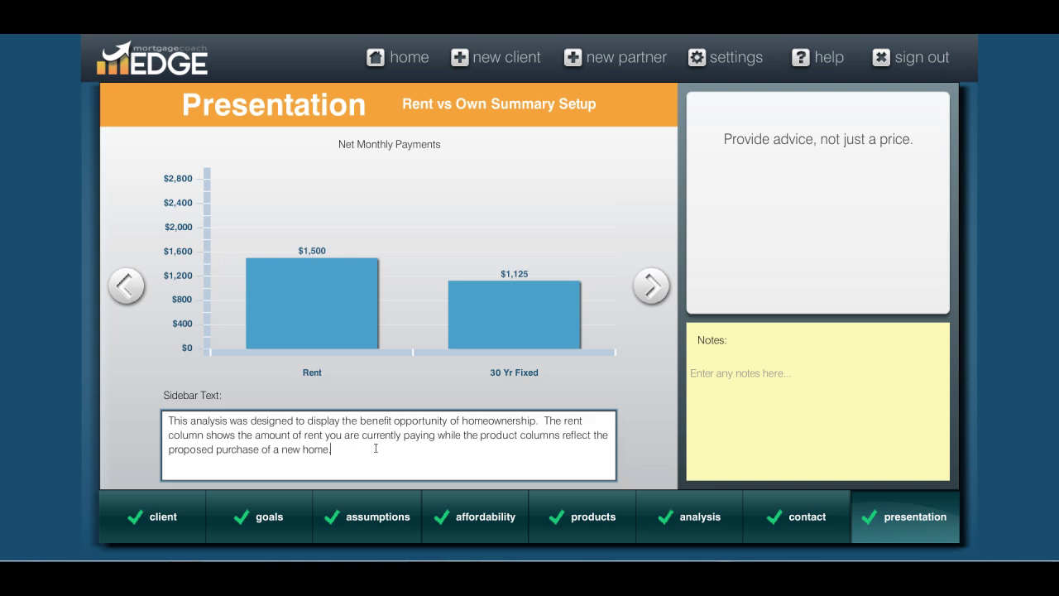
left_click(652, 290)
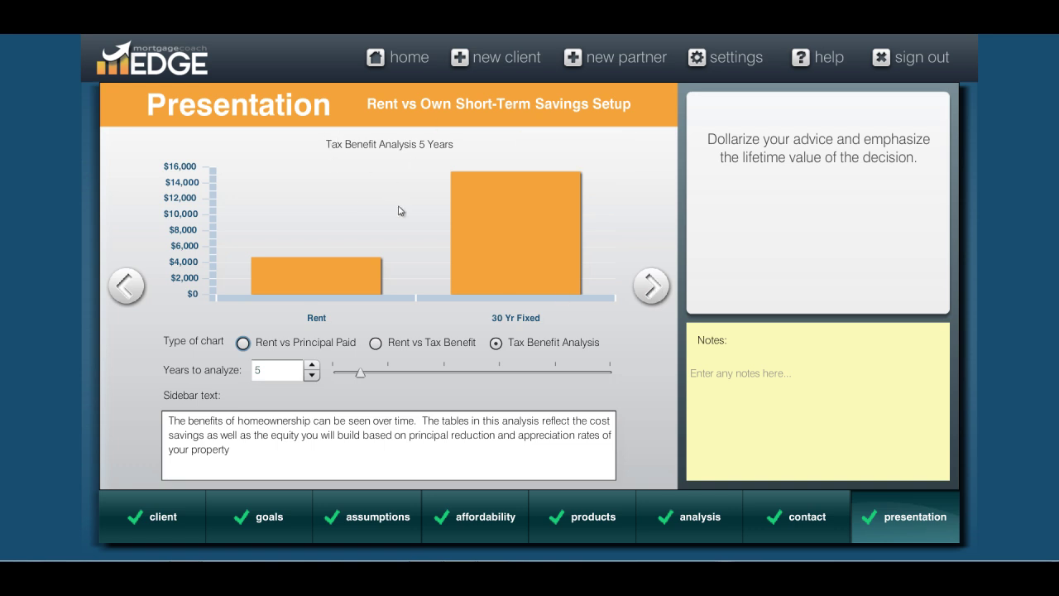
Step: Review the short-term and long-term charts and sidebar texts, keep their default settings, and continue to the presentation delivery options
left_click(240, 449)
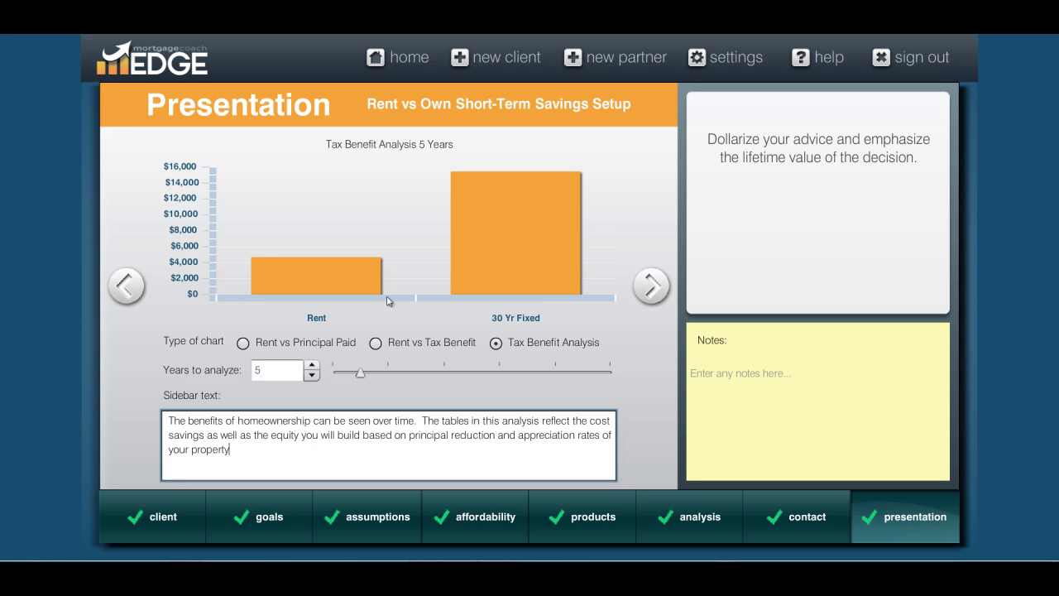
mouse_move(356, 276)
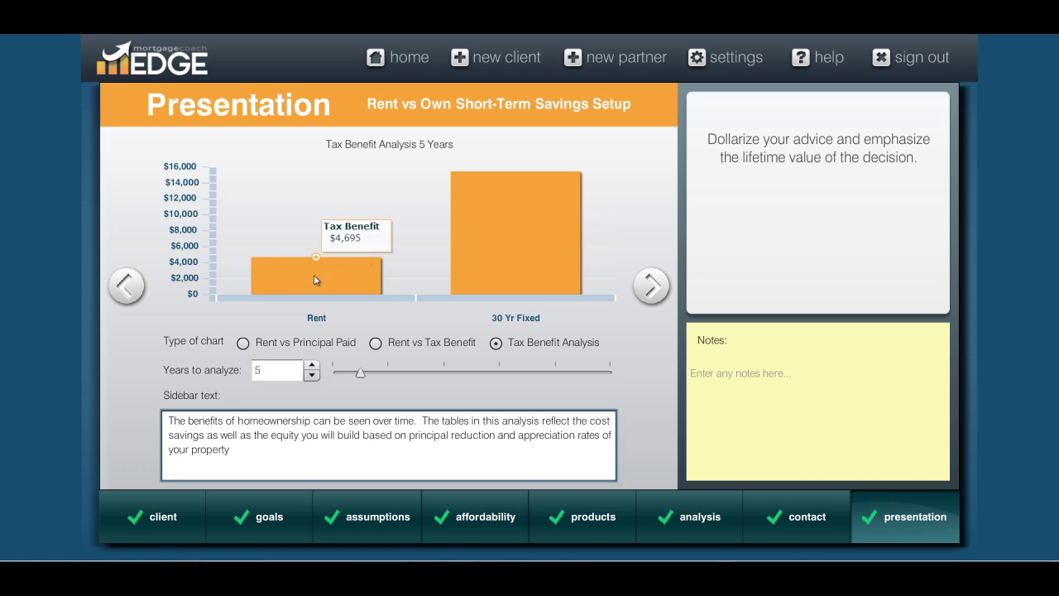
mouse_move(515, 234)
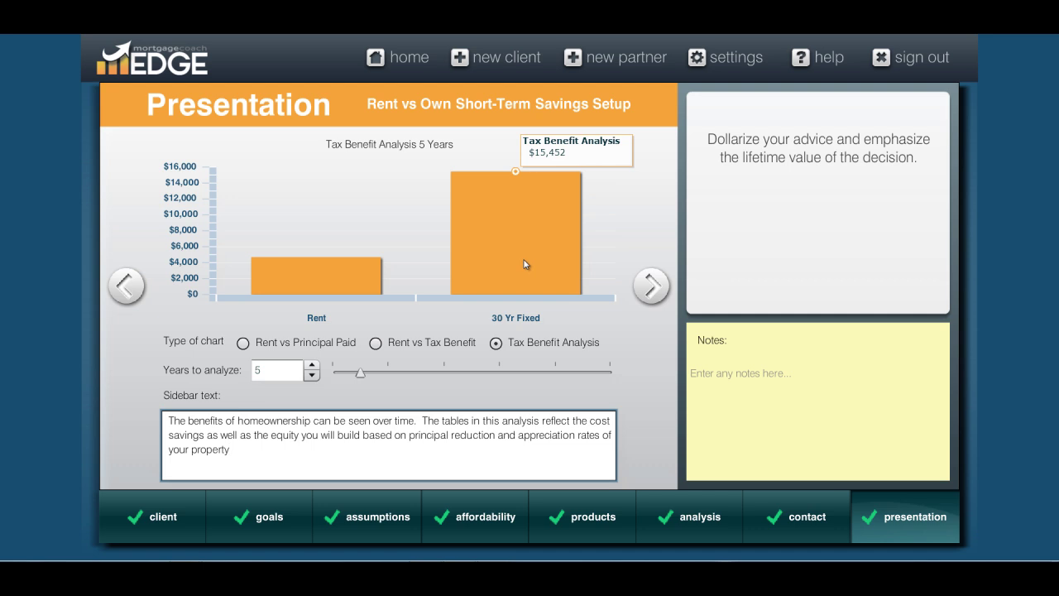
left_click(652, 286)
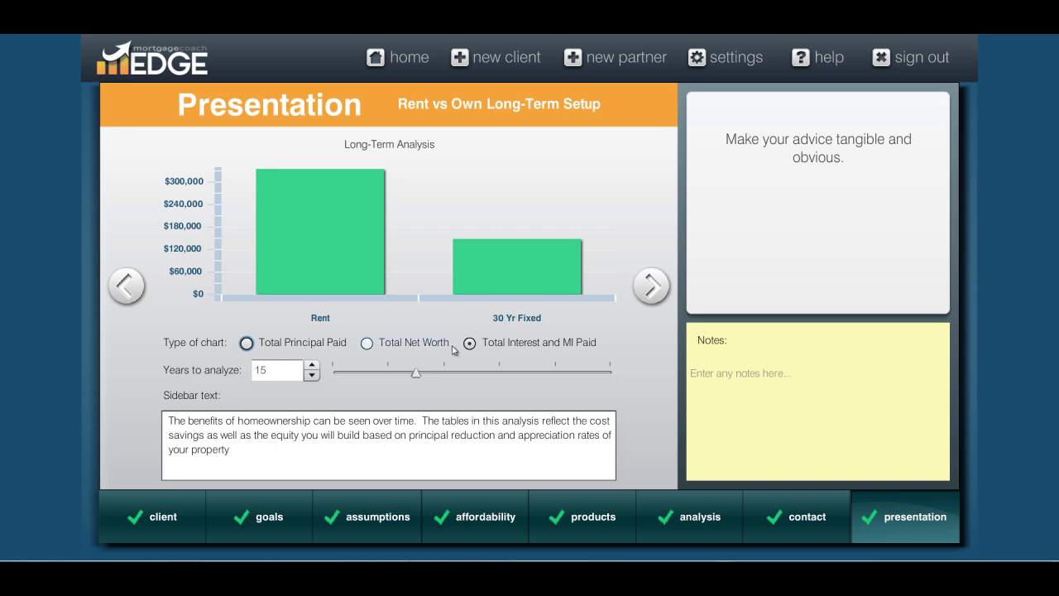
left_click(254, 452)
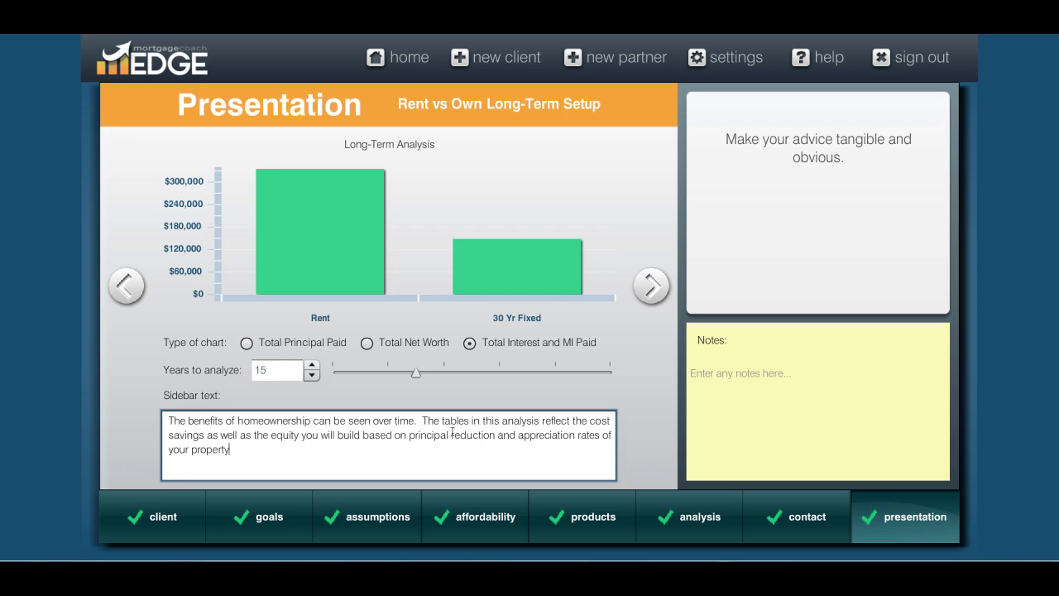
left_click(653, 286)
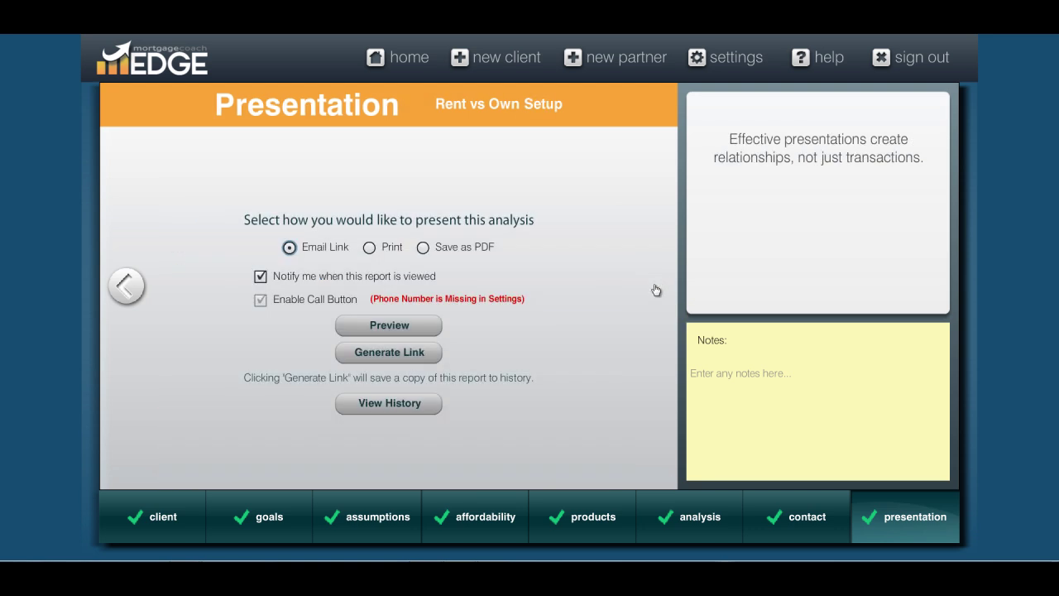
Step: Generate the email link for the Rent vs Own report and copy its address
left_click(389, 352)
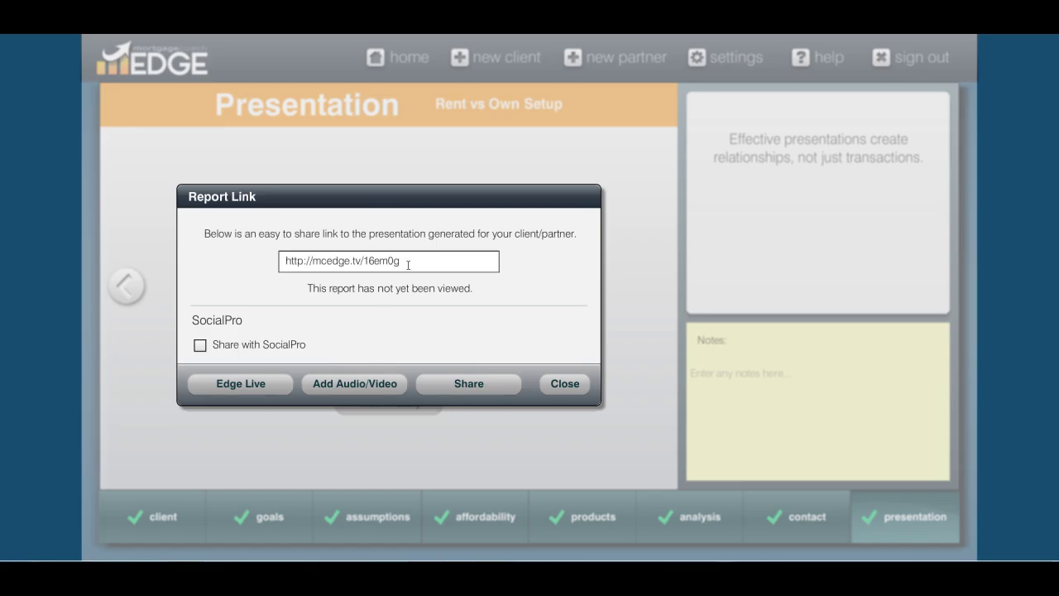
left_click_drag(409, 265, 208, 256)
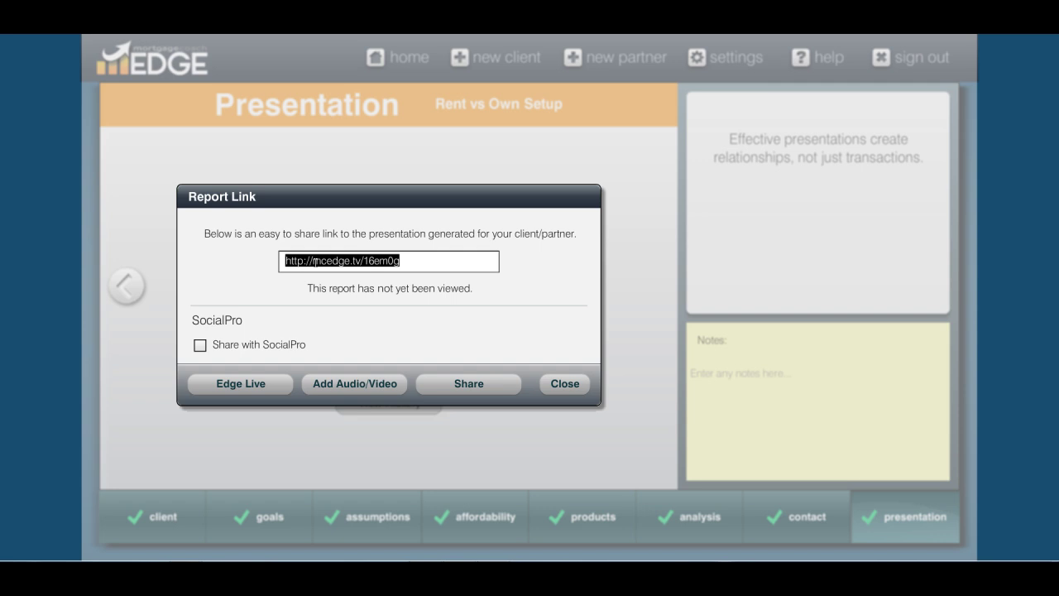
right_click(357, 258)
left_click(379, 280)
Step: Open the report in Edge Live, highlight the 30 Yr Fixed total payment, check its payment note, and close the report link dialog
left_click(240, 384)
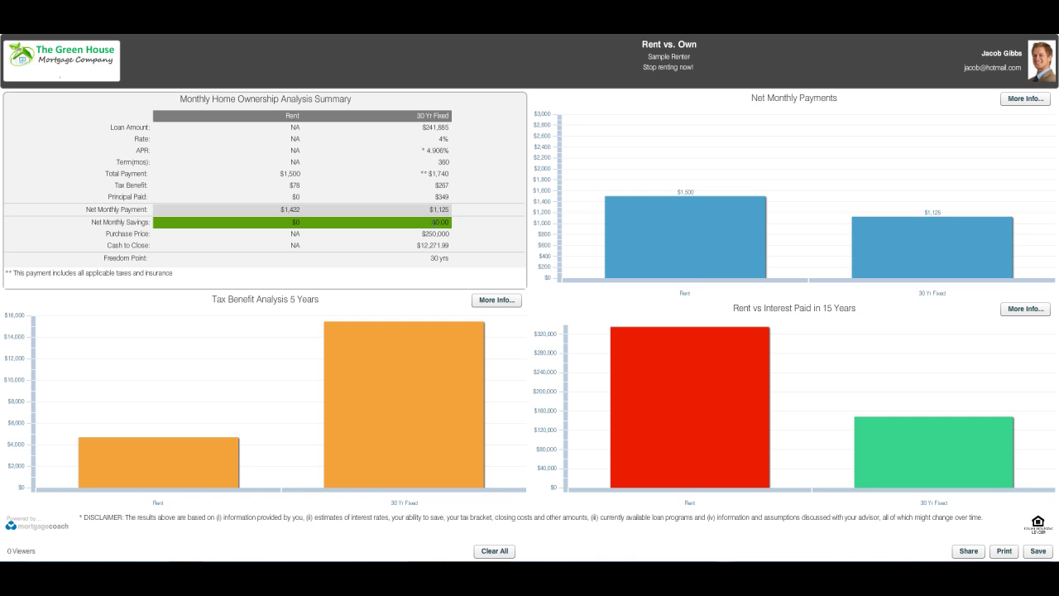
left_click(438, 173)
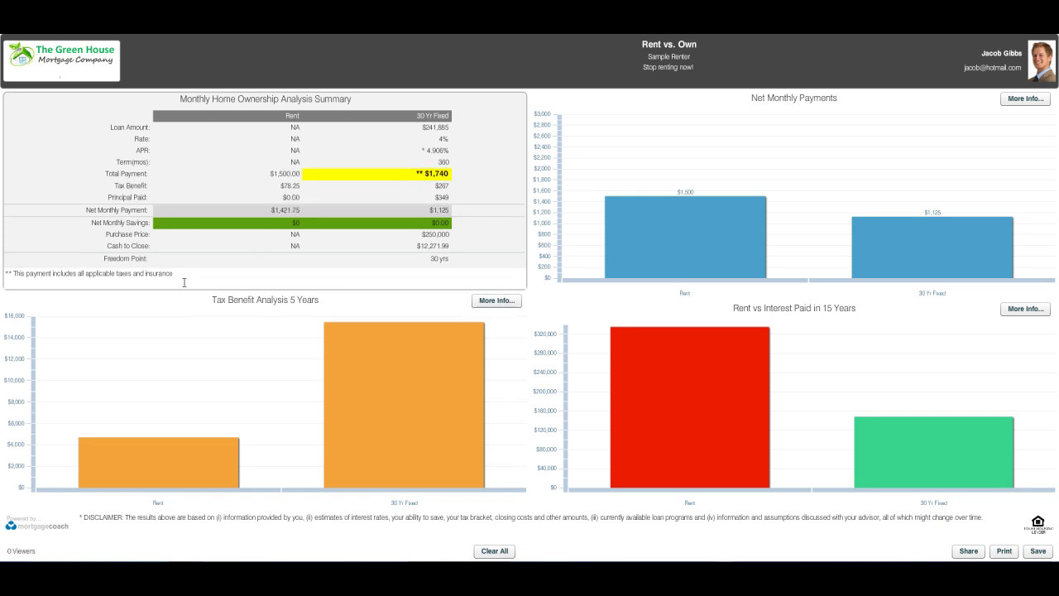
left_click_drag(13, 271, 4, 272)
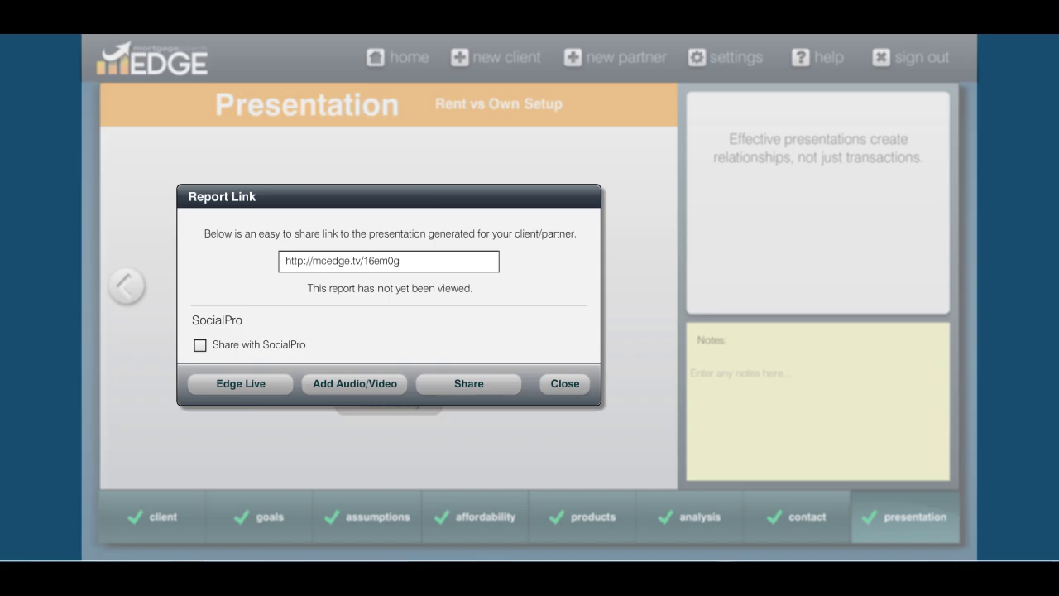
left_click(566, 388)
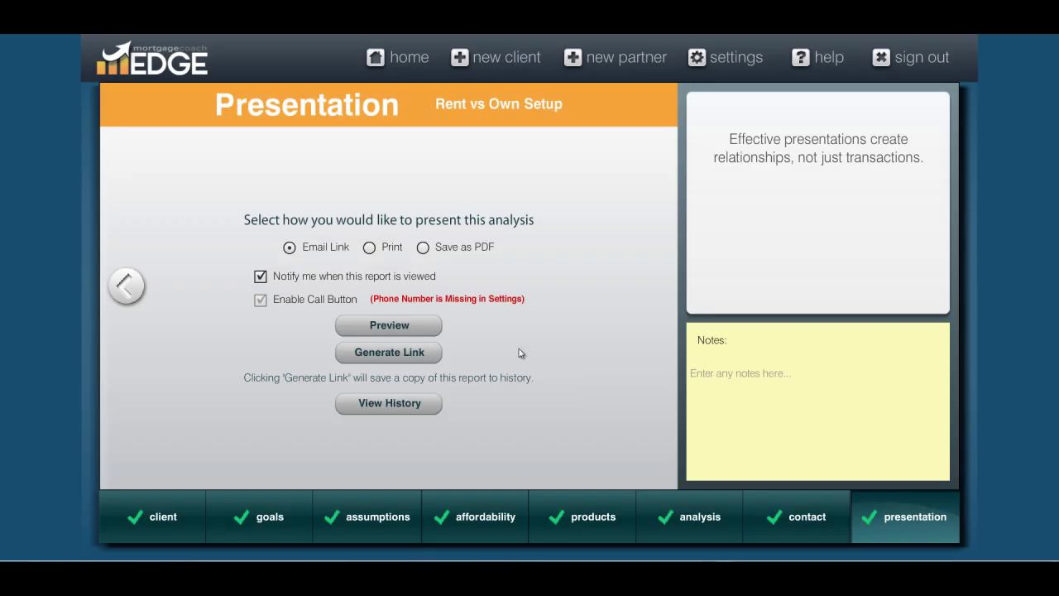